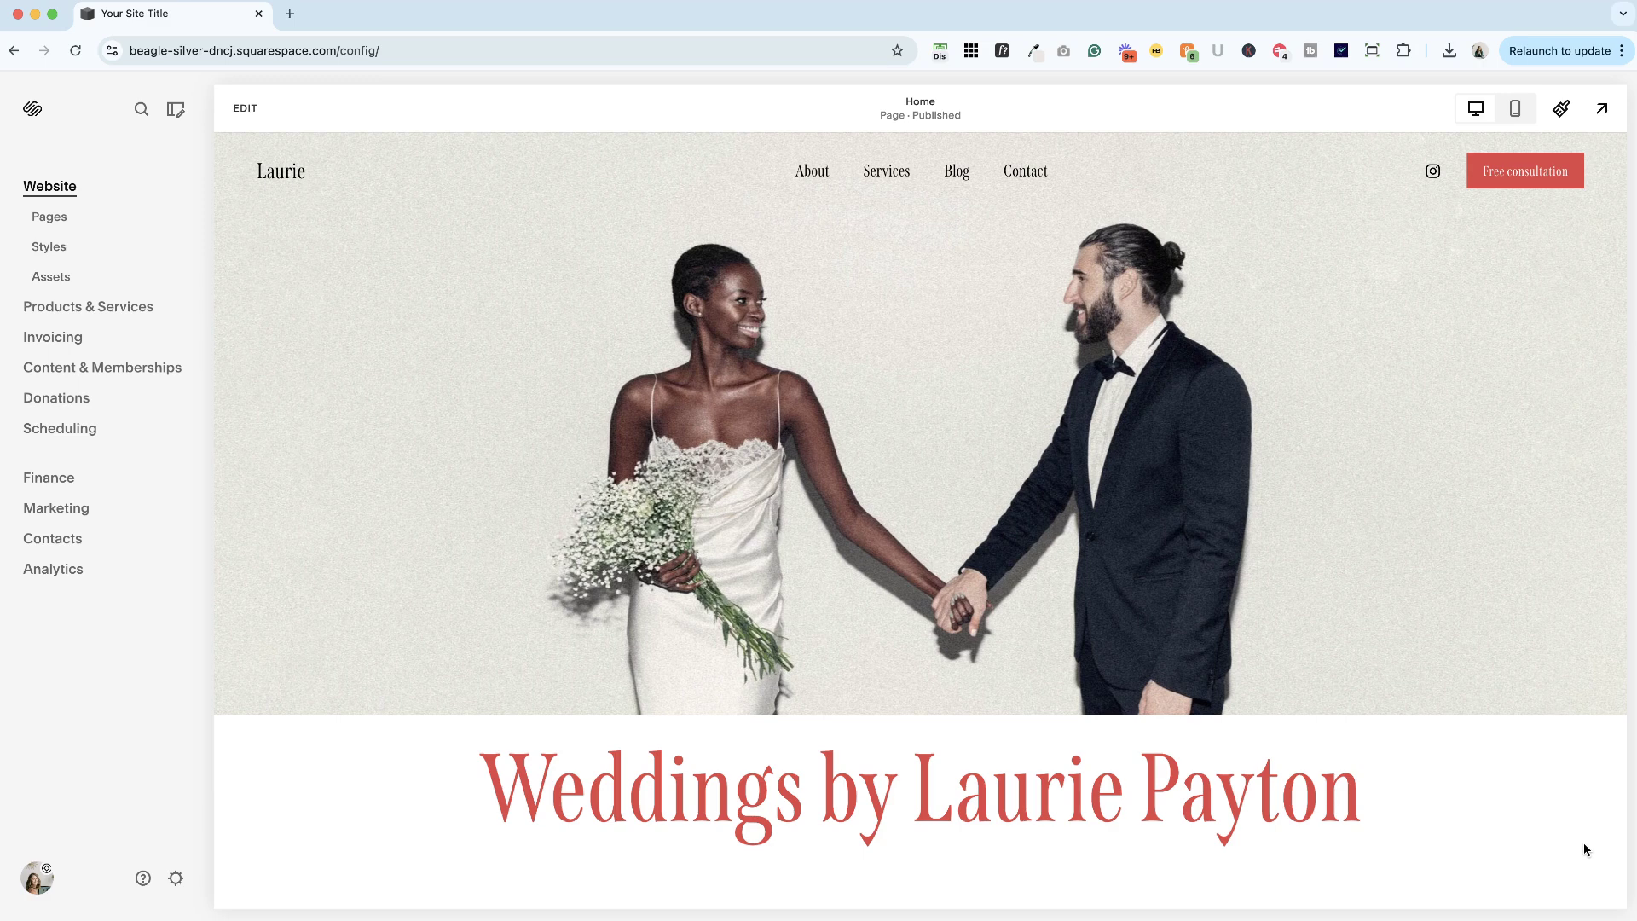
Step: Enter edit mode on the Home page to reach the yellow About the Founder section
left_click(247, 108)
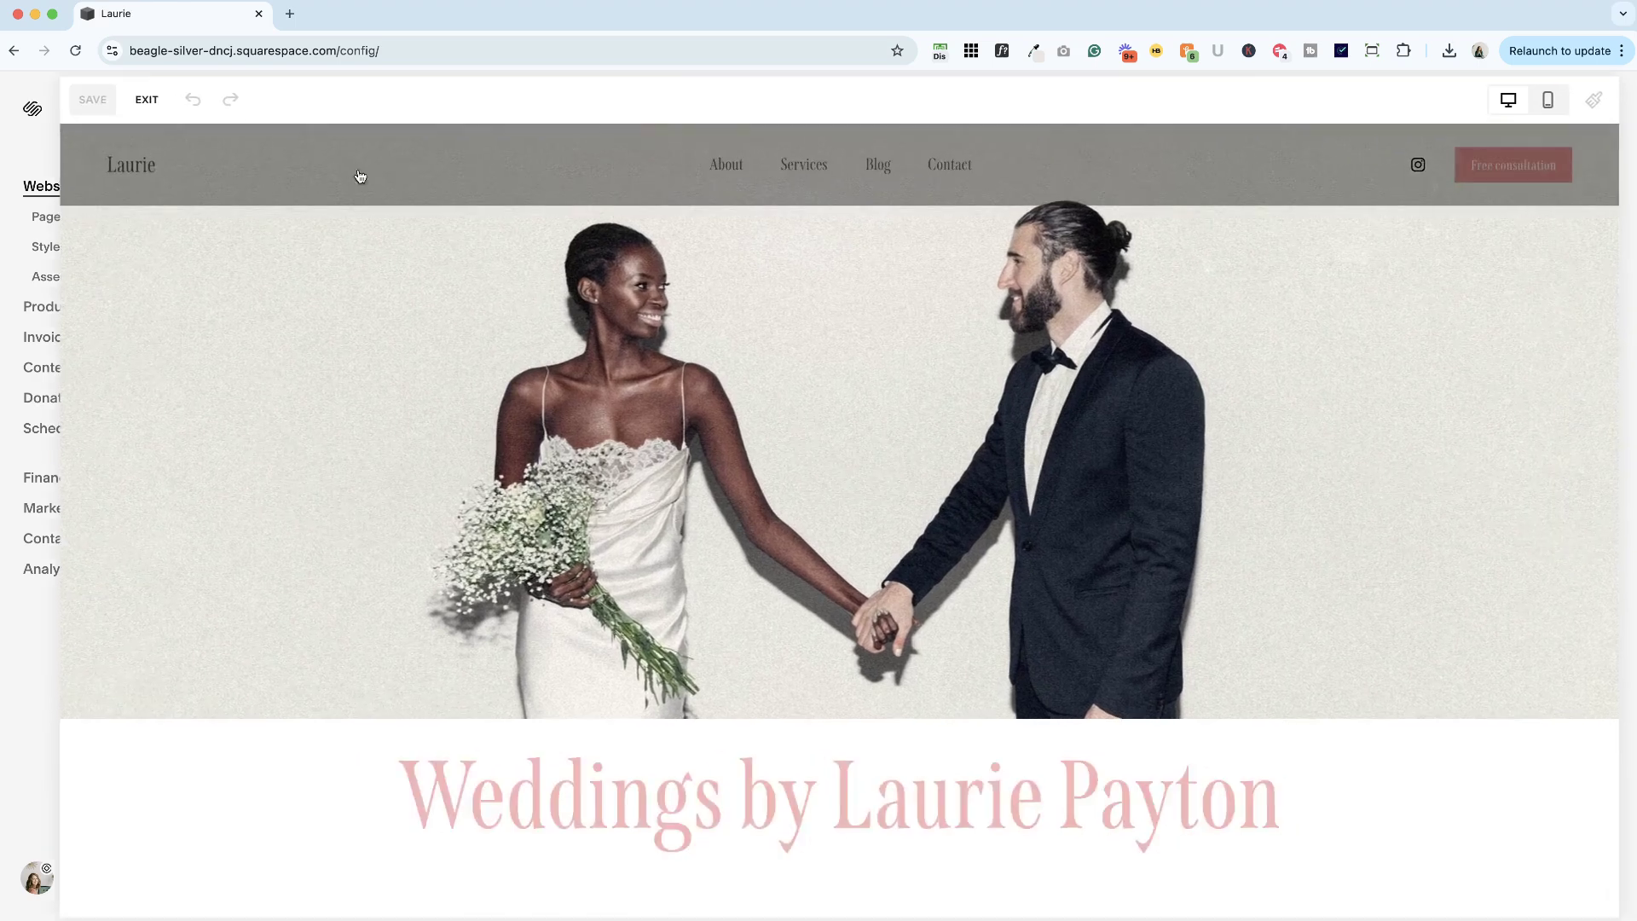
mouse_move(818, 460)
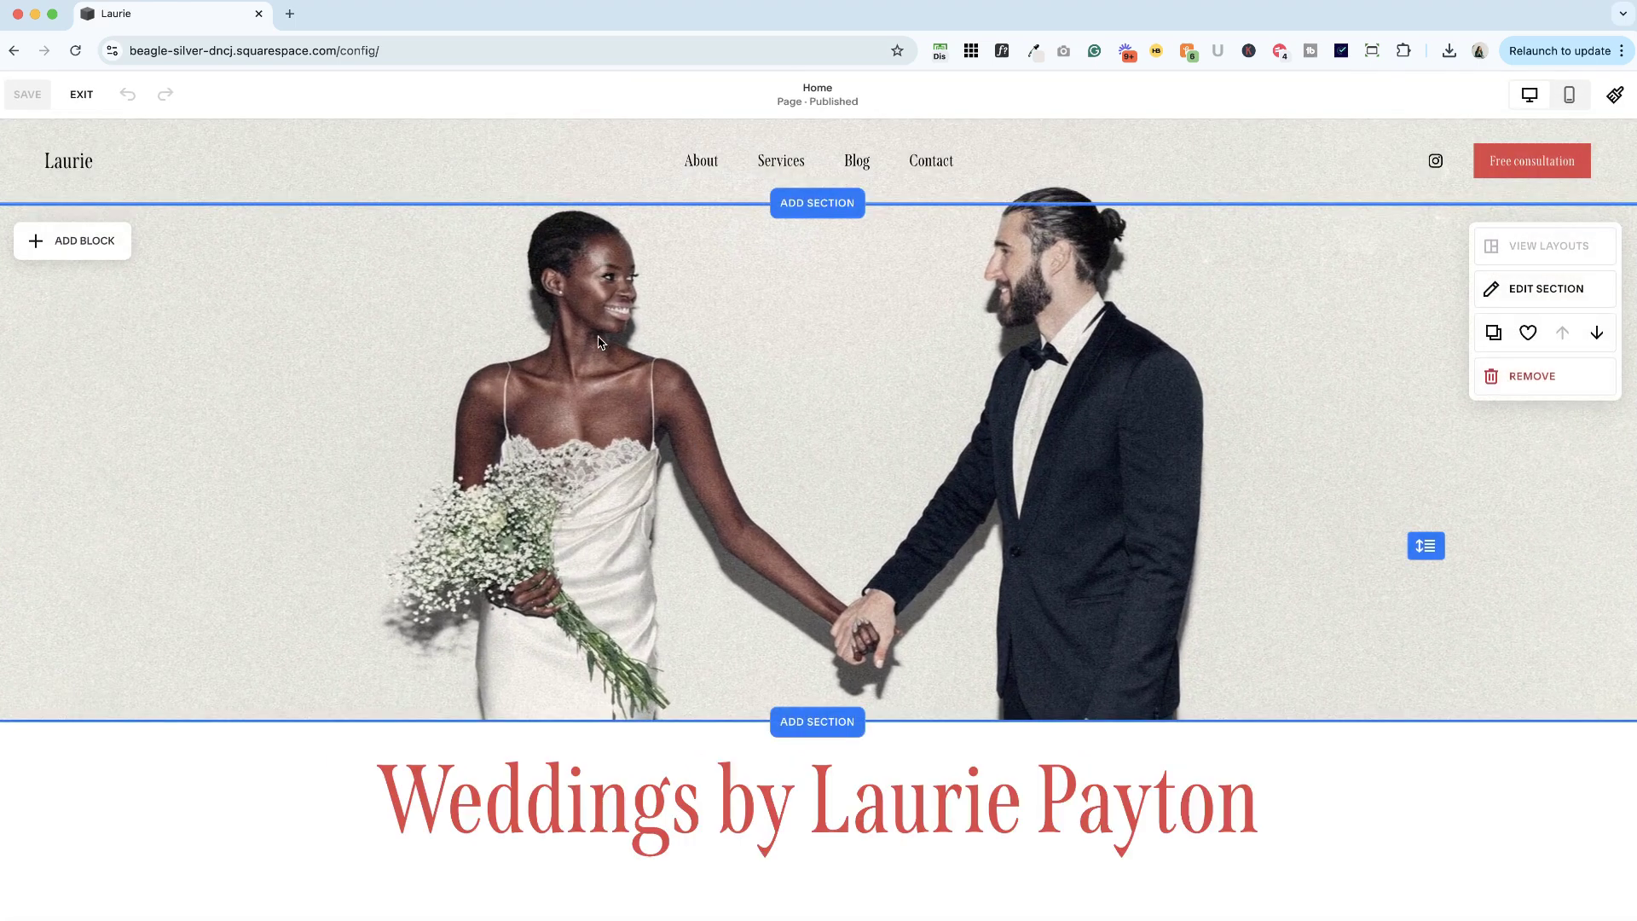
scroll(759, 537, "down", 5)
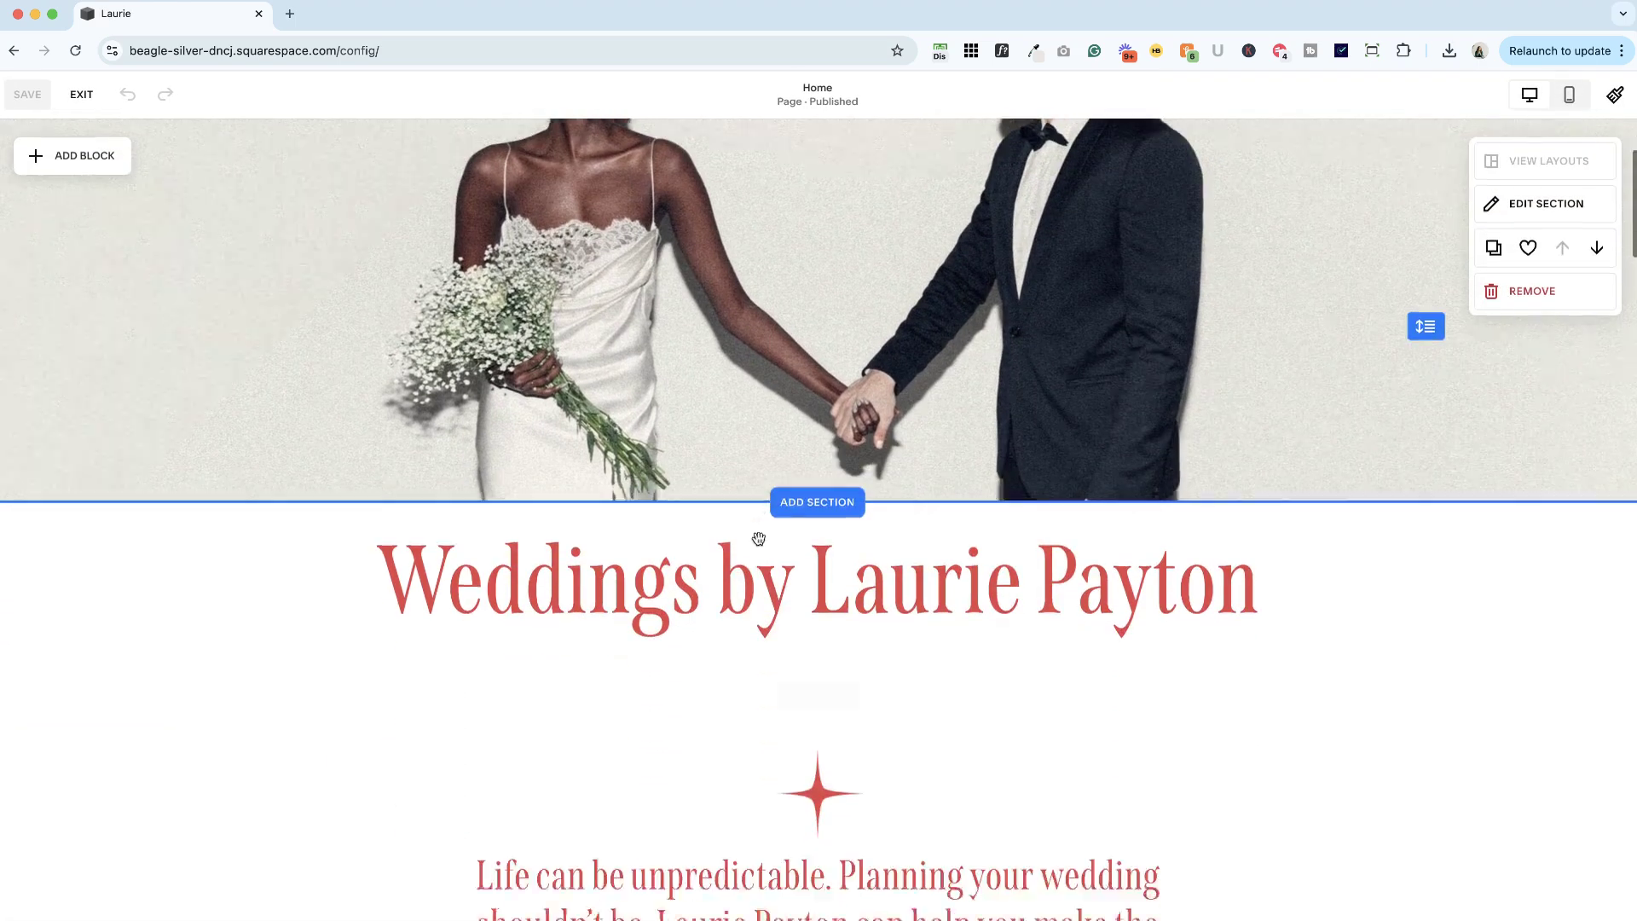
scroll(759, 537, "down", 3)
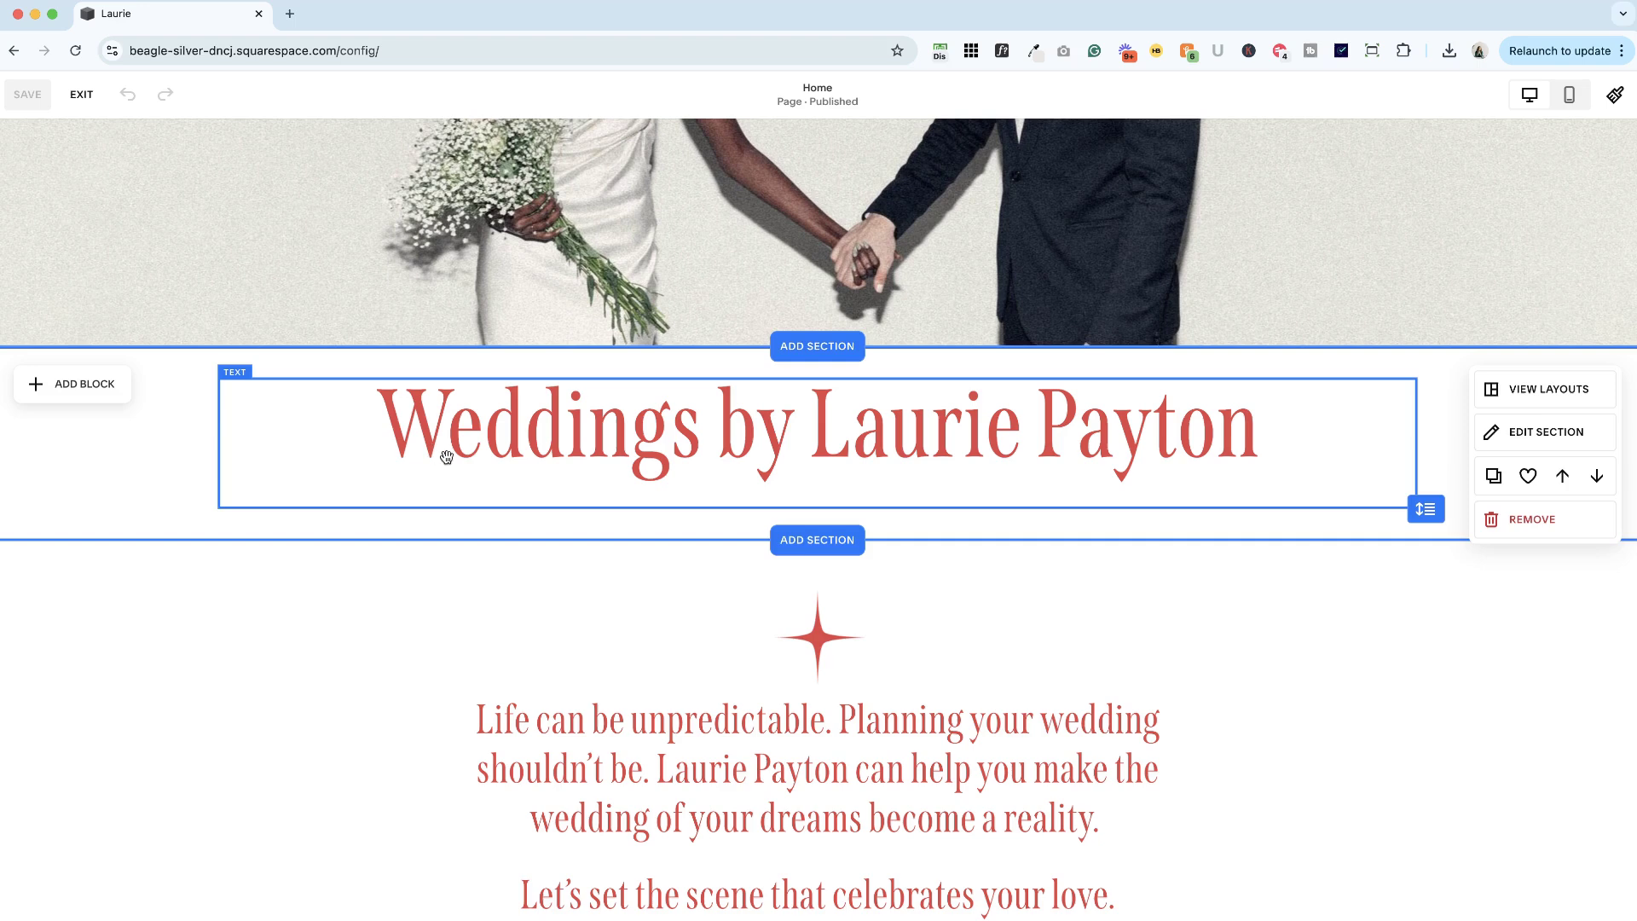
scroll(511, 512, "down", 2)
scroll(576, 448, "down", 3)
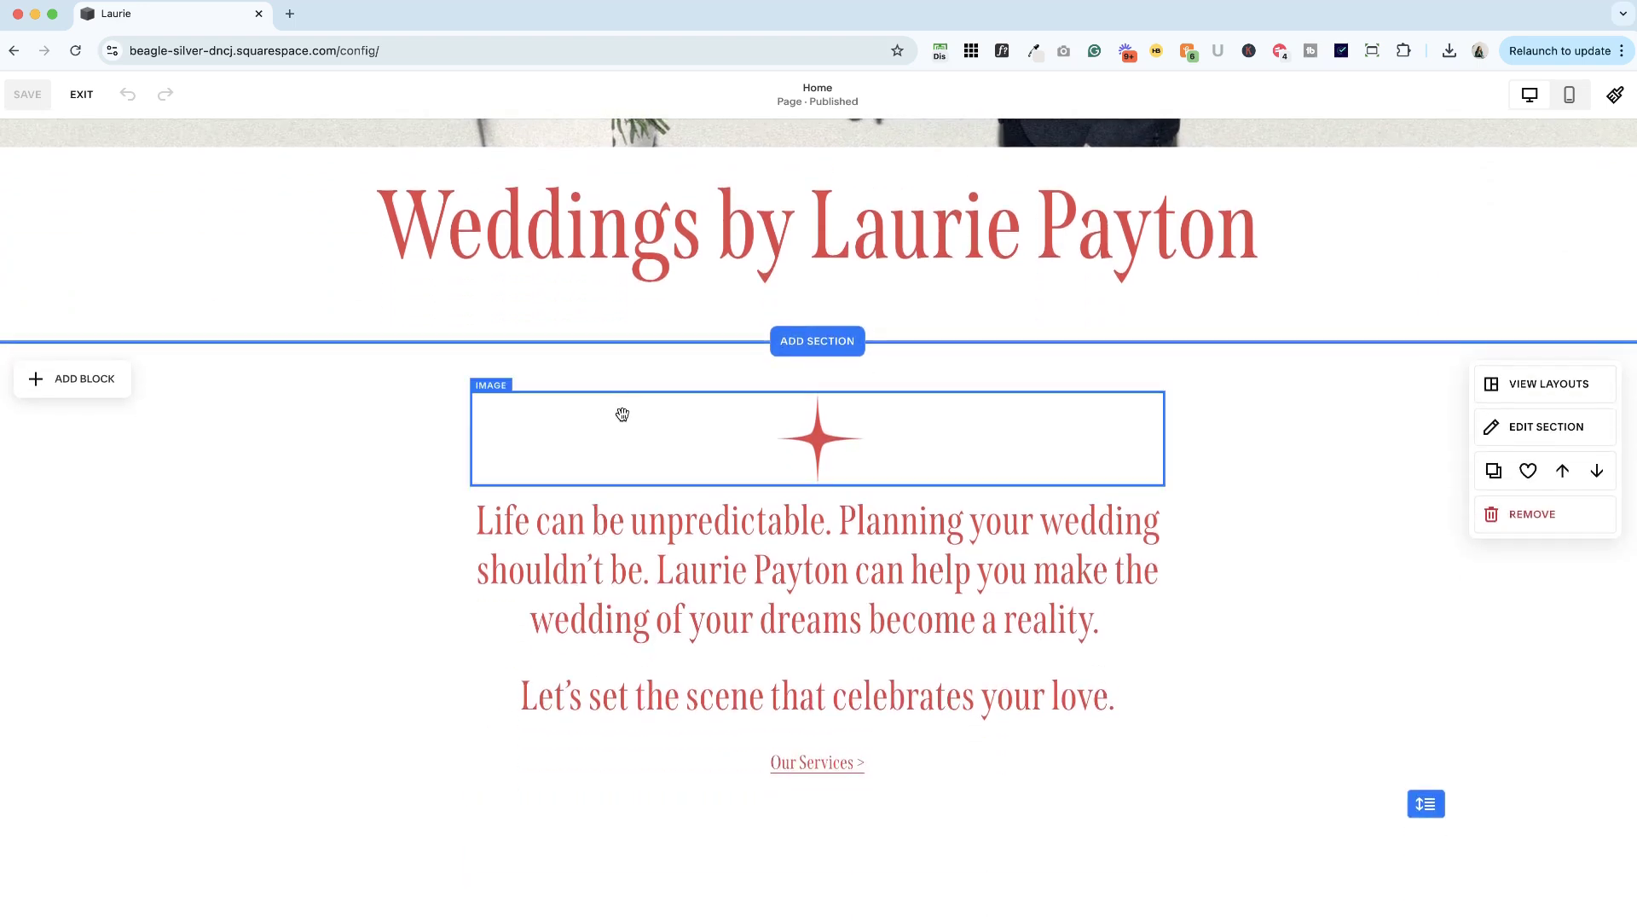
scroll(622, 486, "down", 3)
scroll(678, 562, "down", 4)
scroll(680, 565, "down", 5)
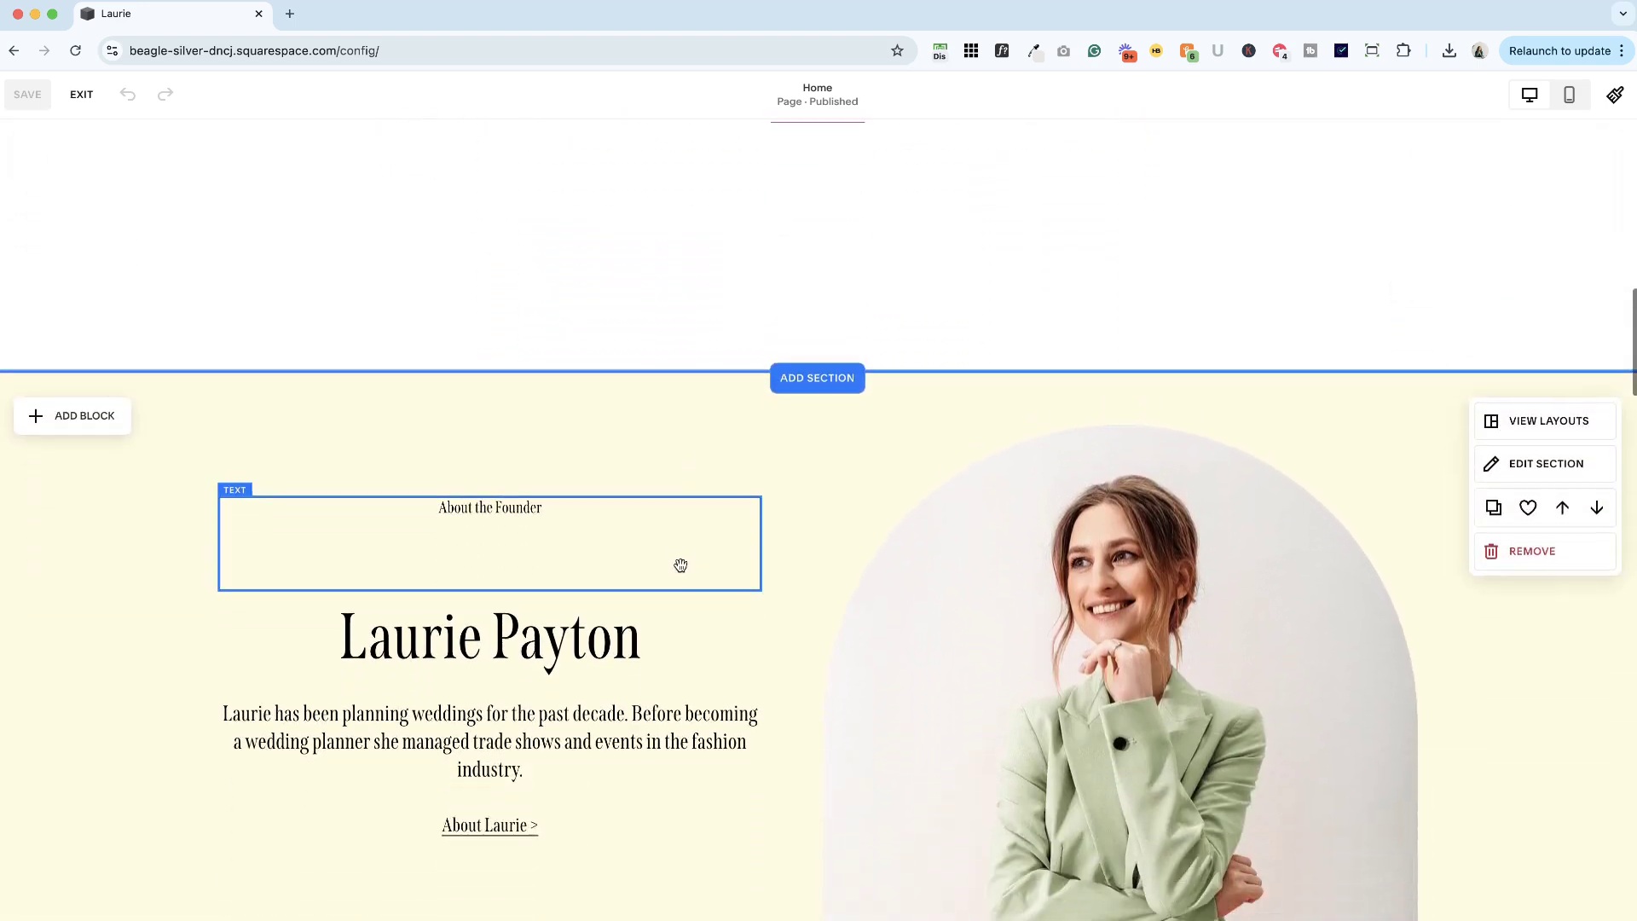
scroll(680, 566, "down", 2)
scroll(717, 486, "down", 1)
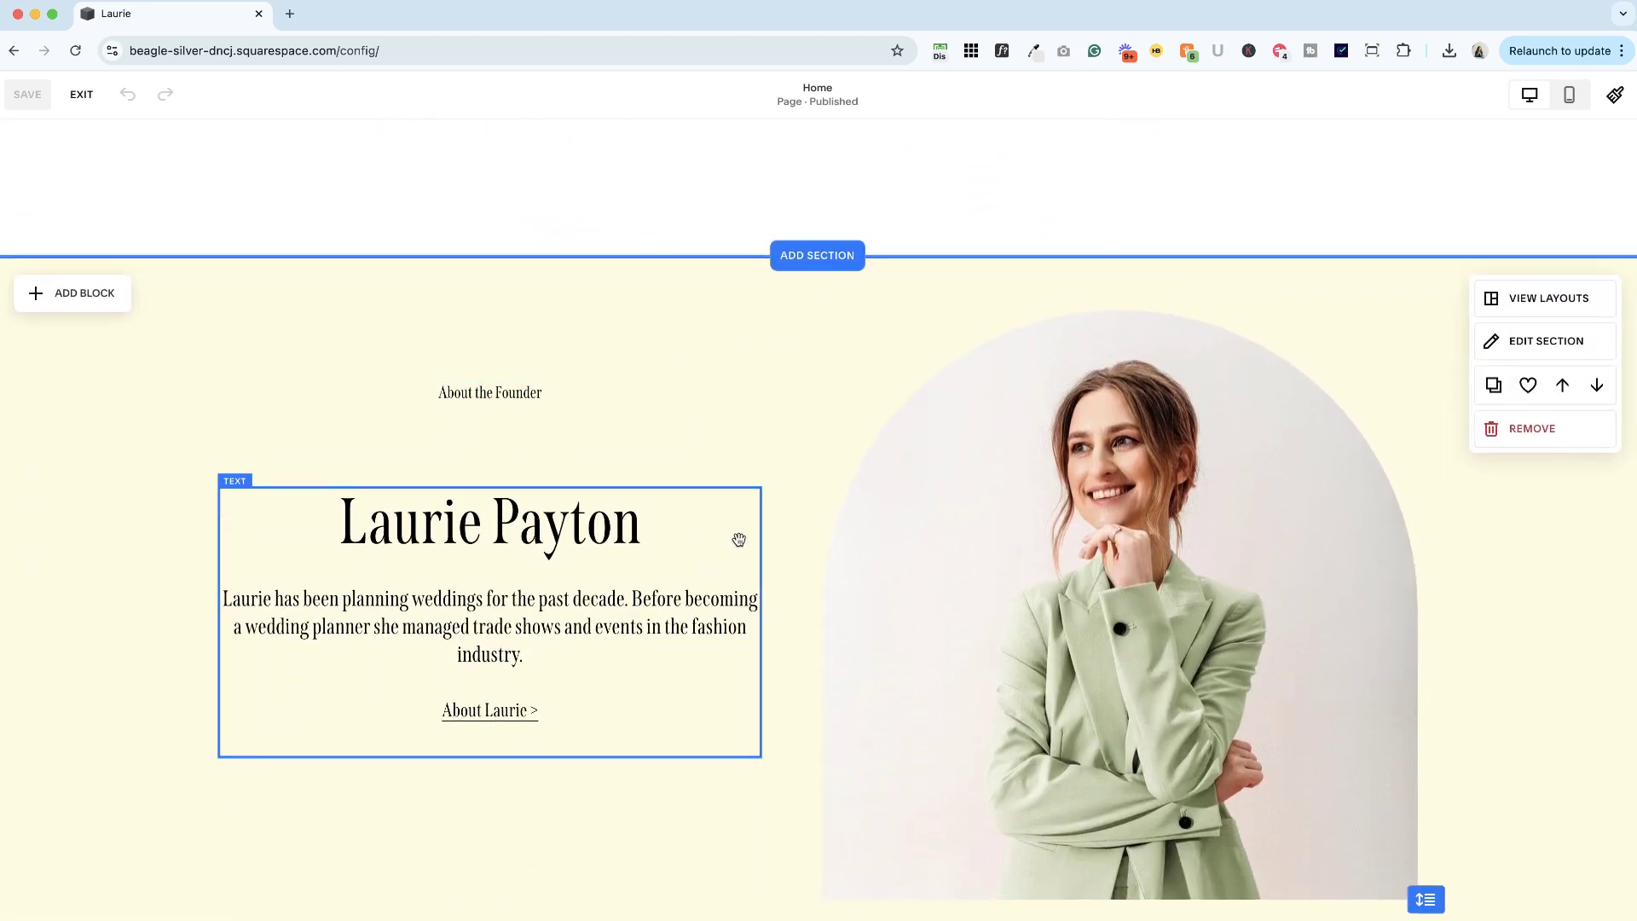
scroll(737, 539, "down", 5)
scroll(737, 539, "down", 1)
scroll(739, 538, "down", 5)
scroll(738, 538, "down", 4)
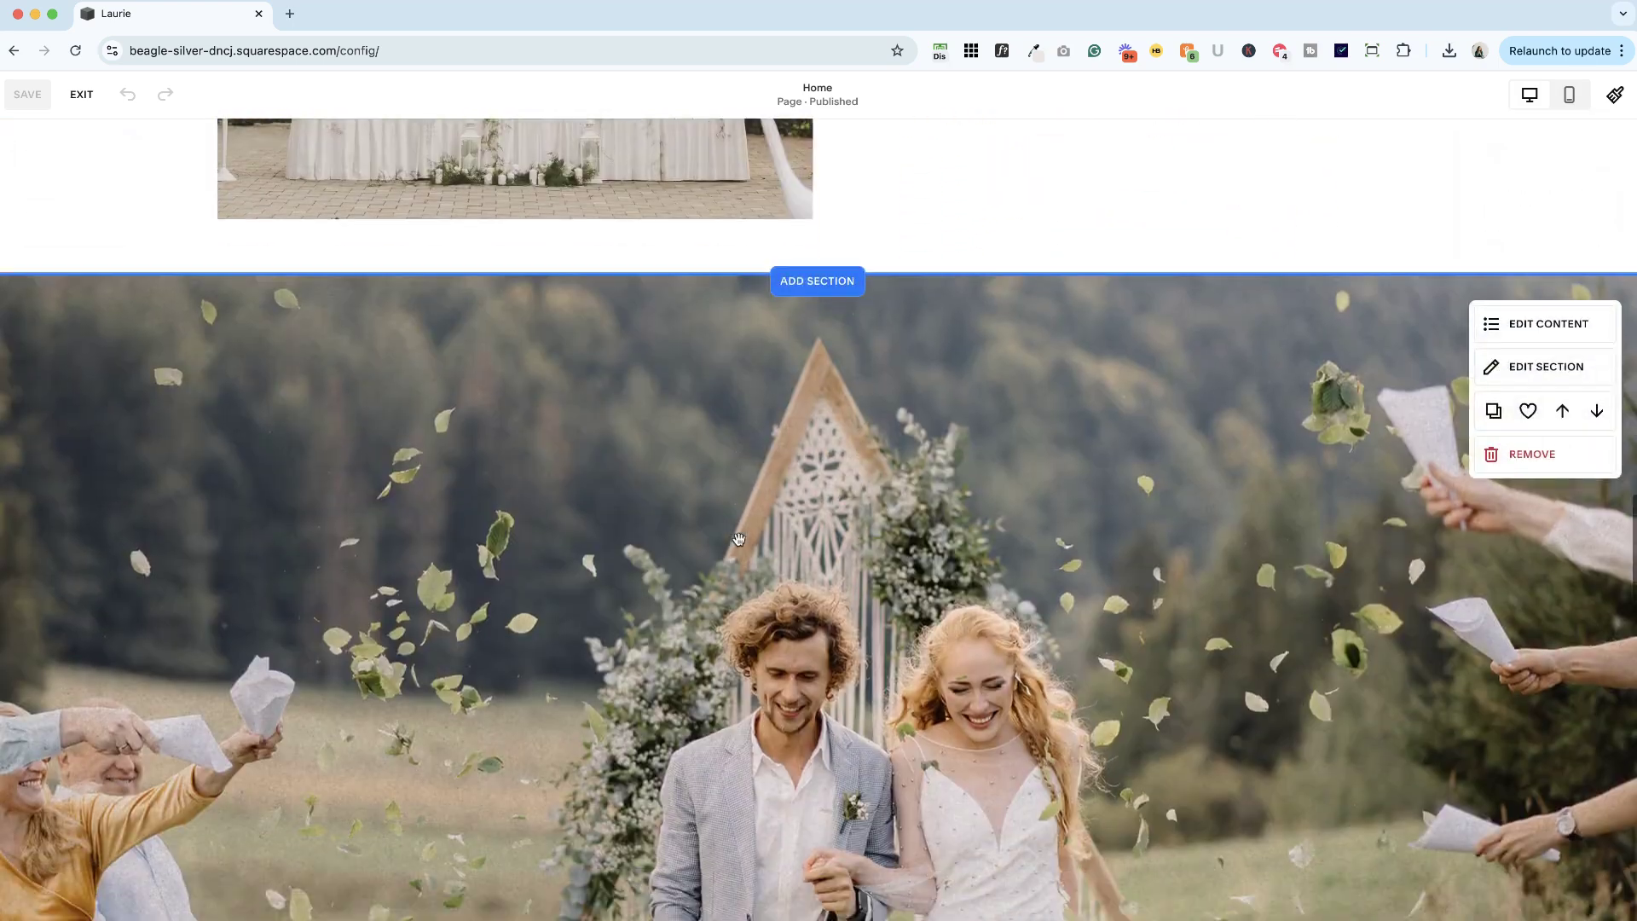
scroll(738, 539, "down", 4)
scroll(738, 539, "down", 3)
scroll(738, 538, "down", 3)
scroll(739, 538, "down", 3)
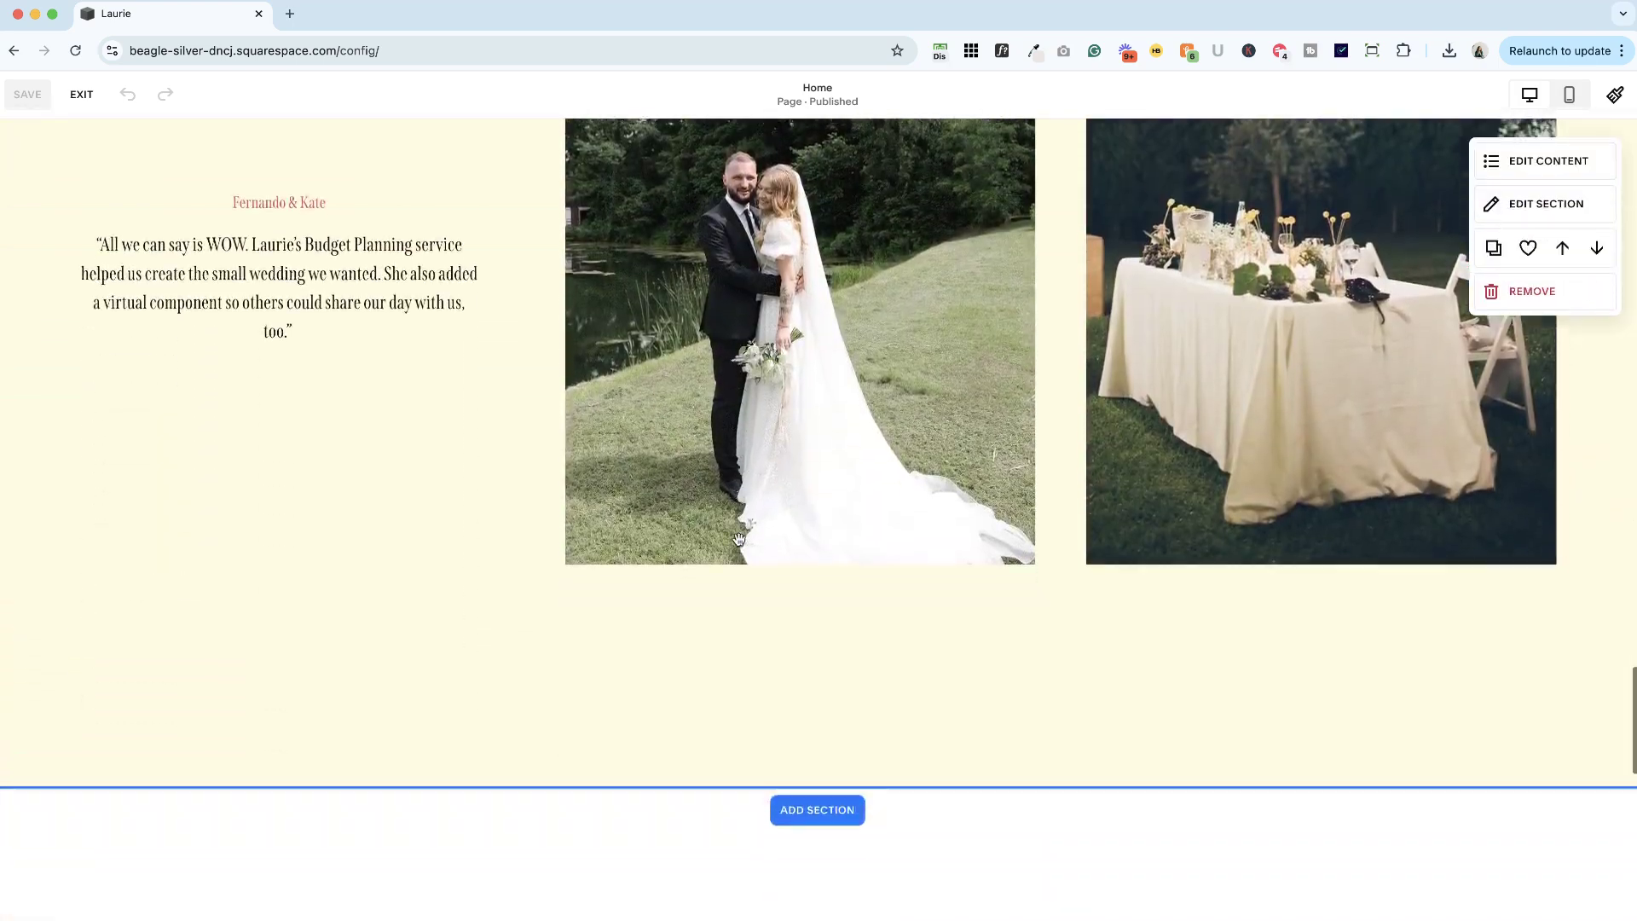
scroll(738, 538, "down", 4)
scroll(737, 539, "down", 3)
scroll(738, 538, "down", 4)
scroll(738, 545, "down", 1)
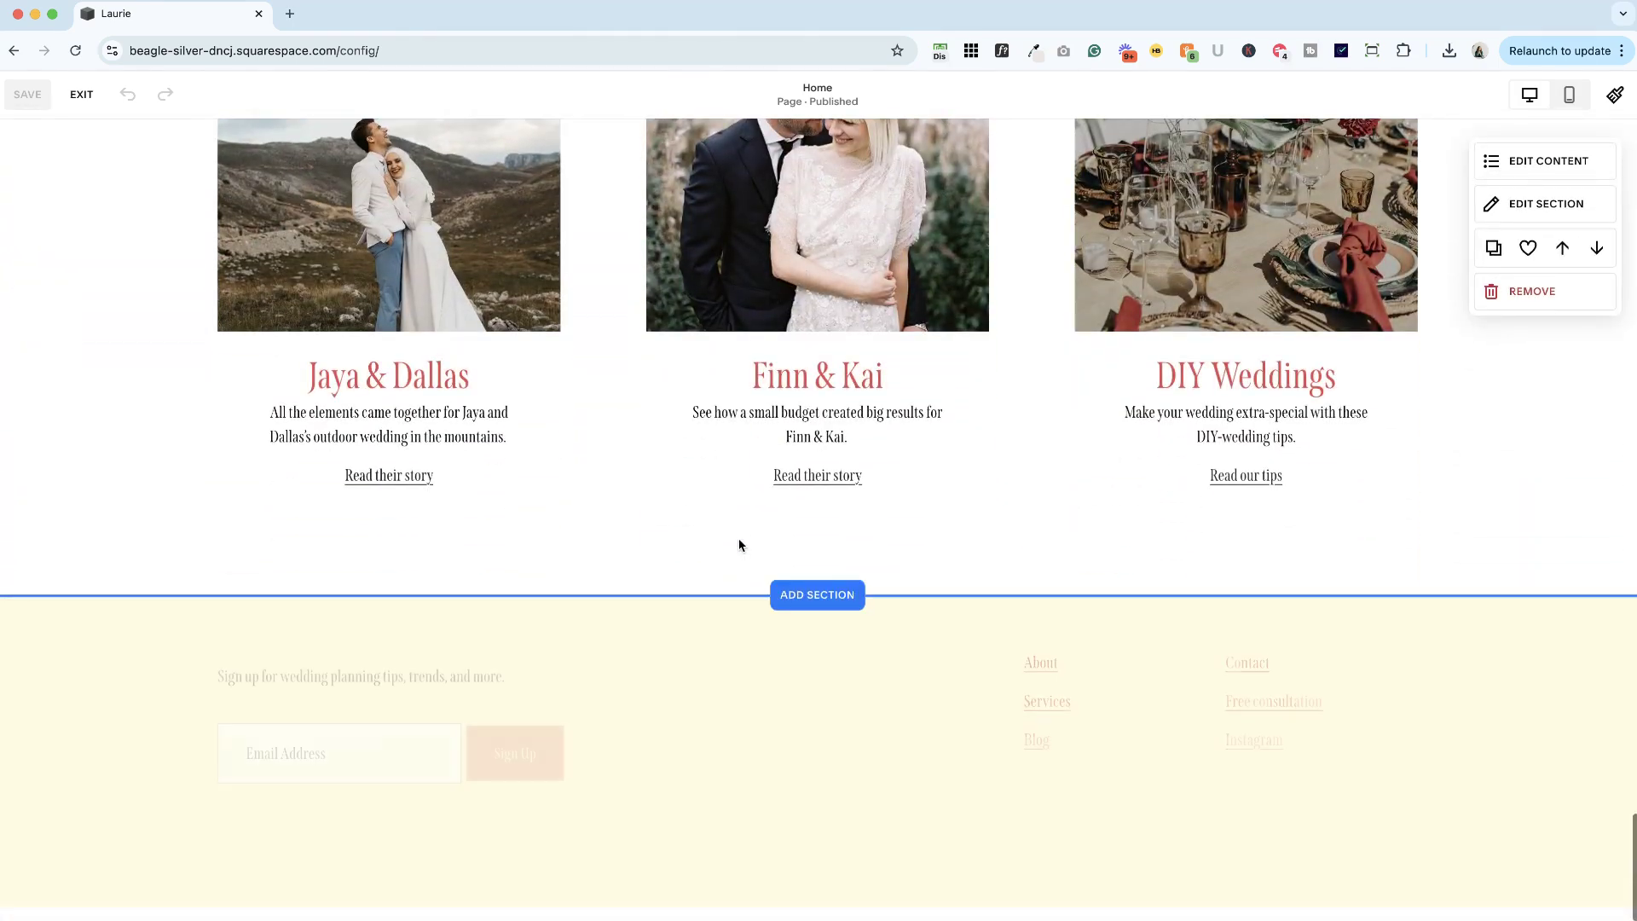
scroll(739, 545, "up", 10)
scroll(738, 545, "up", 3)
scroll(738, 545, "down", 5)
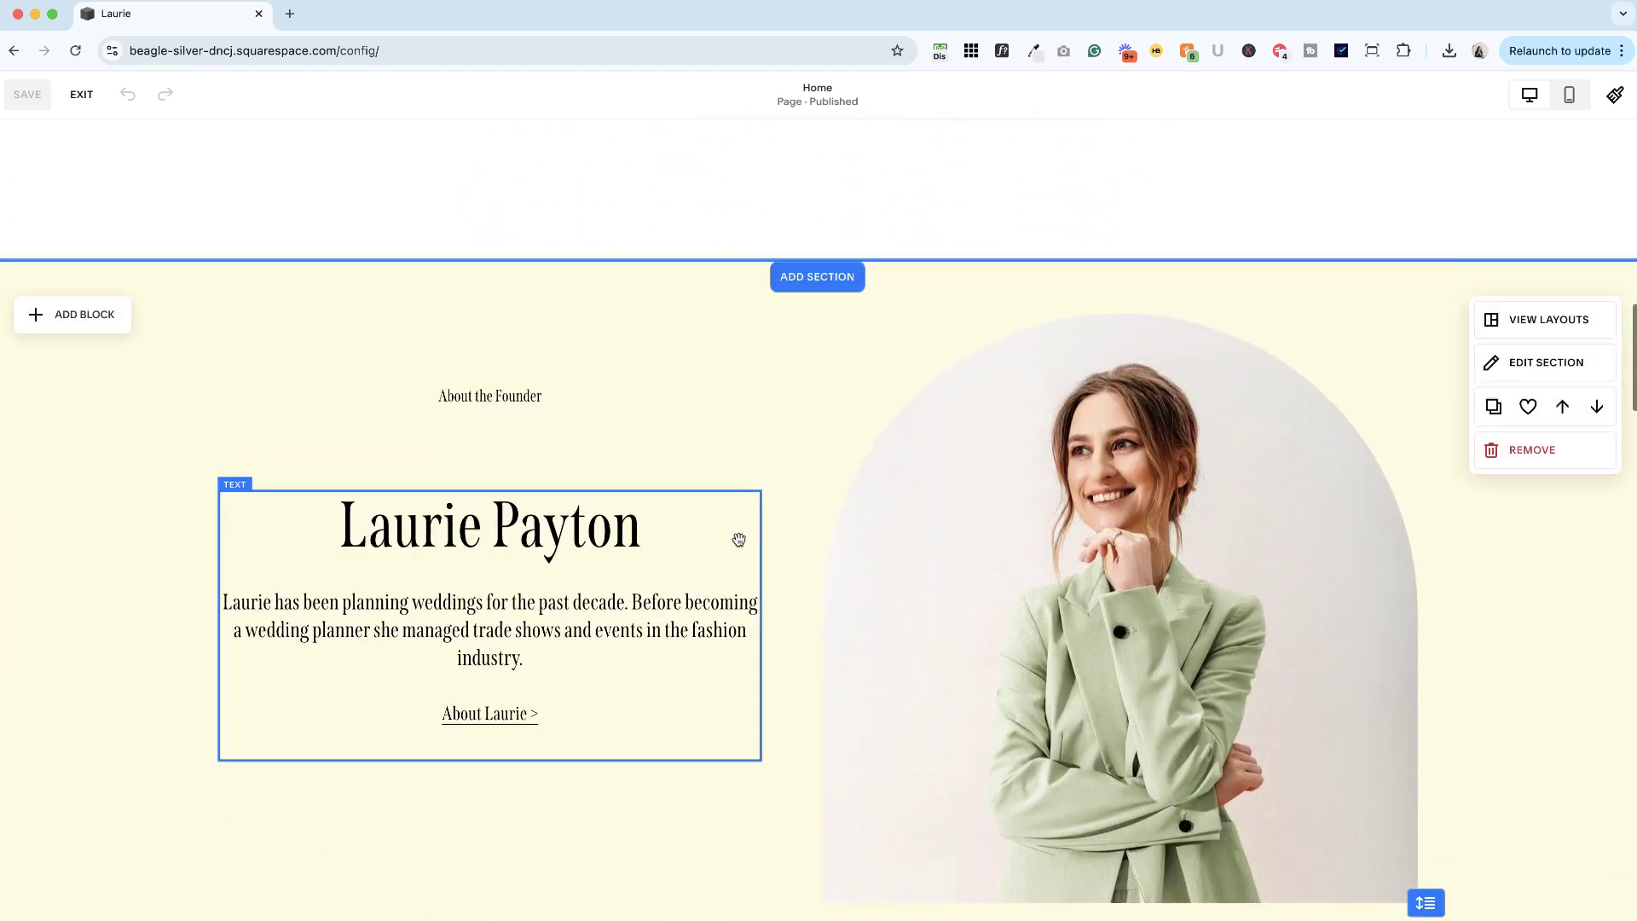
scroll(739, 546, "down", 2)
scroll(768, 543, "up", 1)
scroll(831, 539, "up", 1)
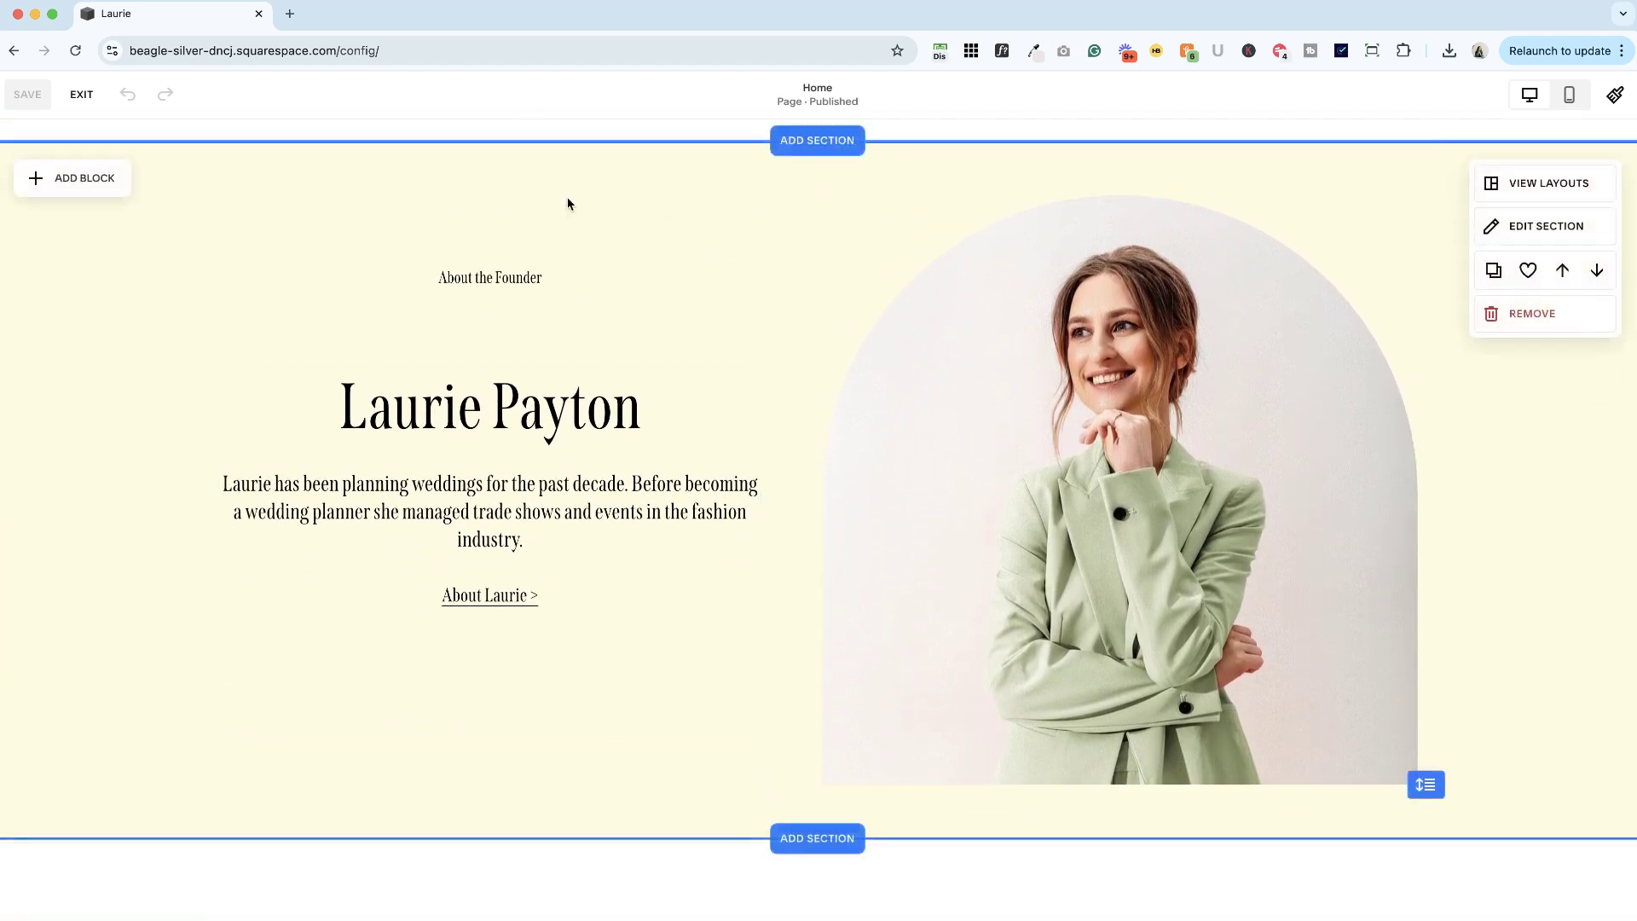
scroll(567, 197, "up", 1)
scroll(575, 157, "up", 1)
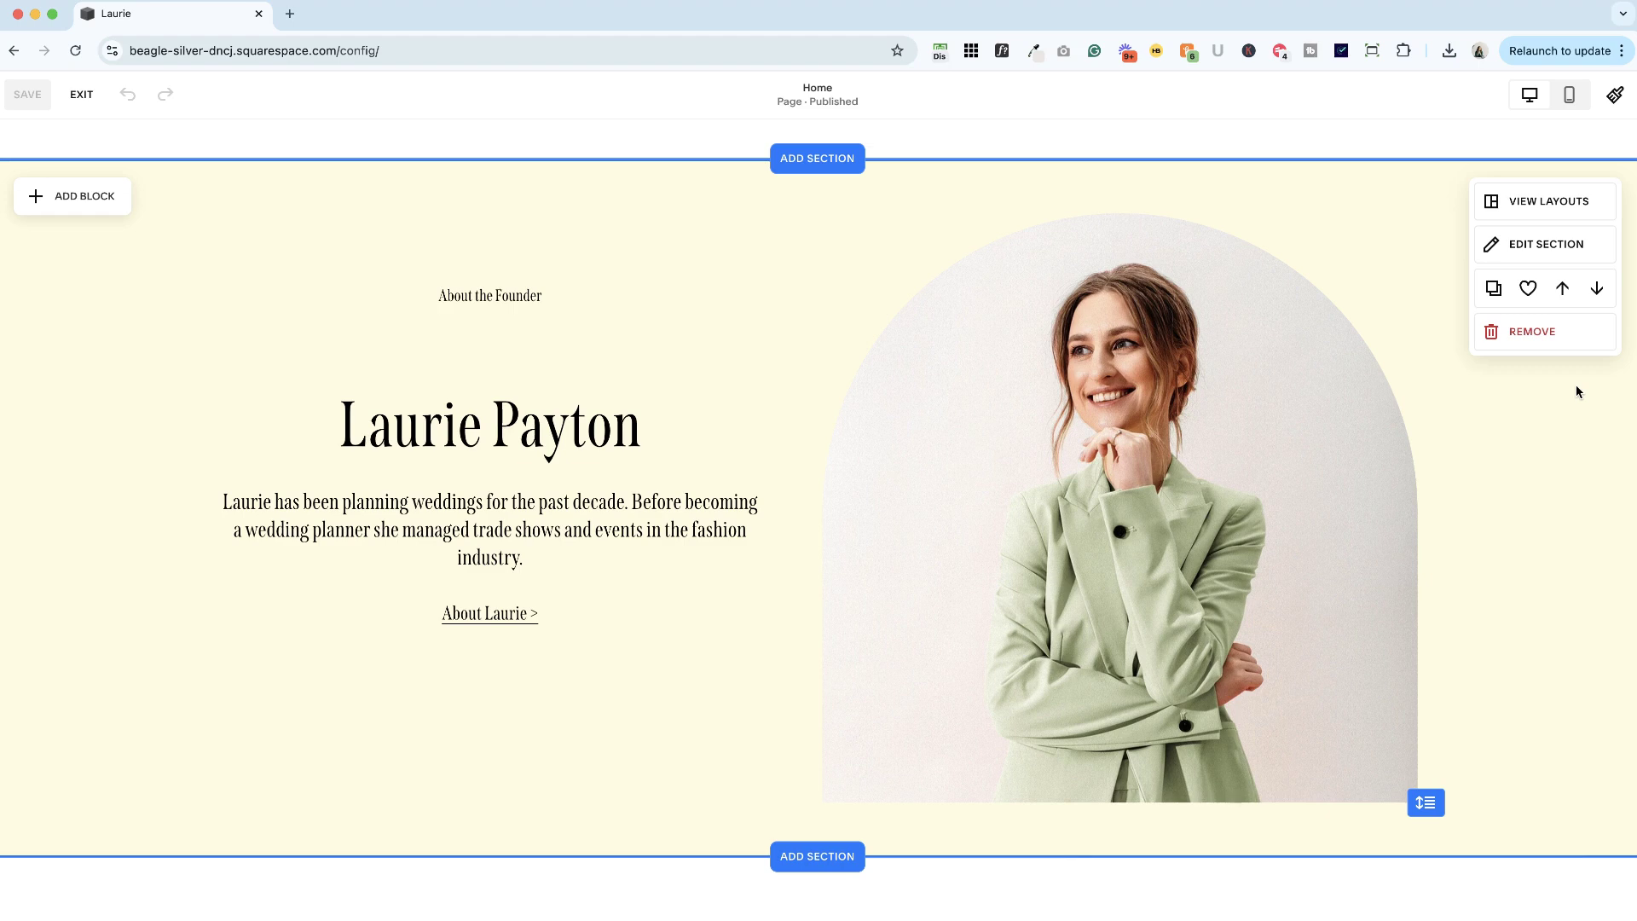
Step: Try the founder section's heights in its design settings: M, L, then custom 43
left_click(1536, 246)
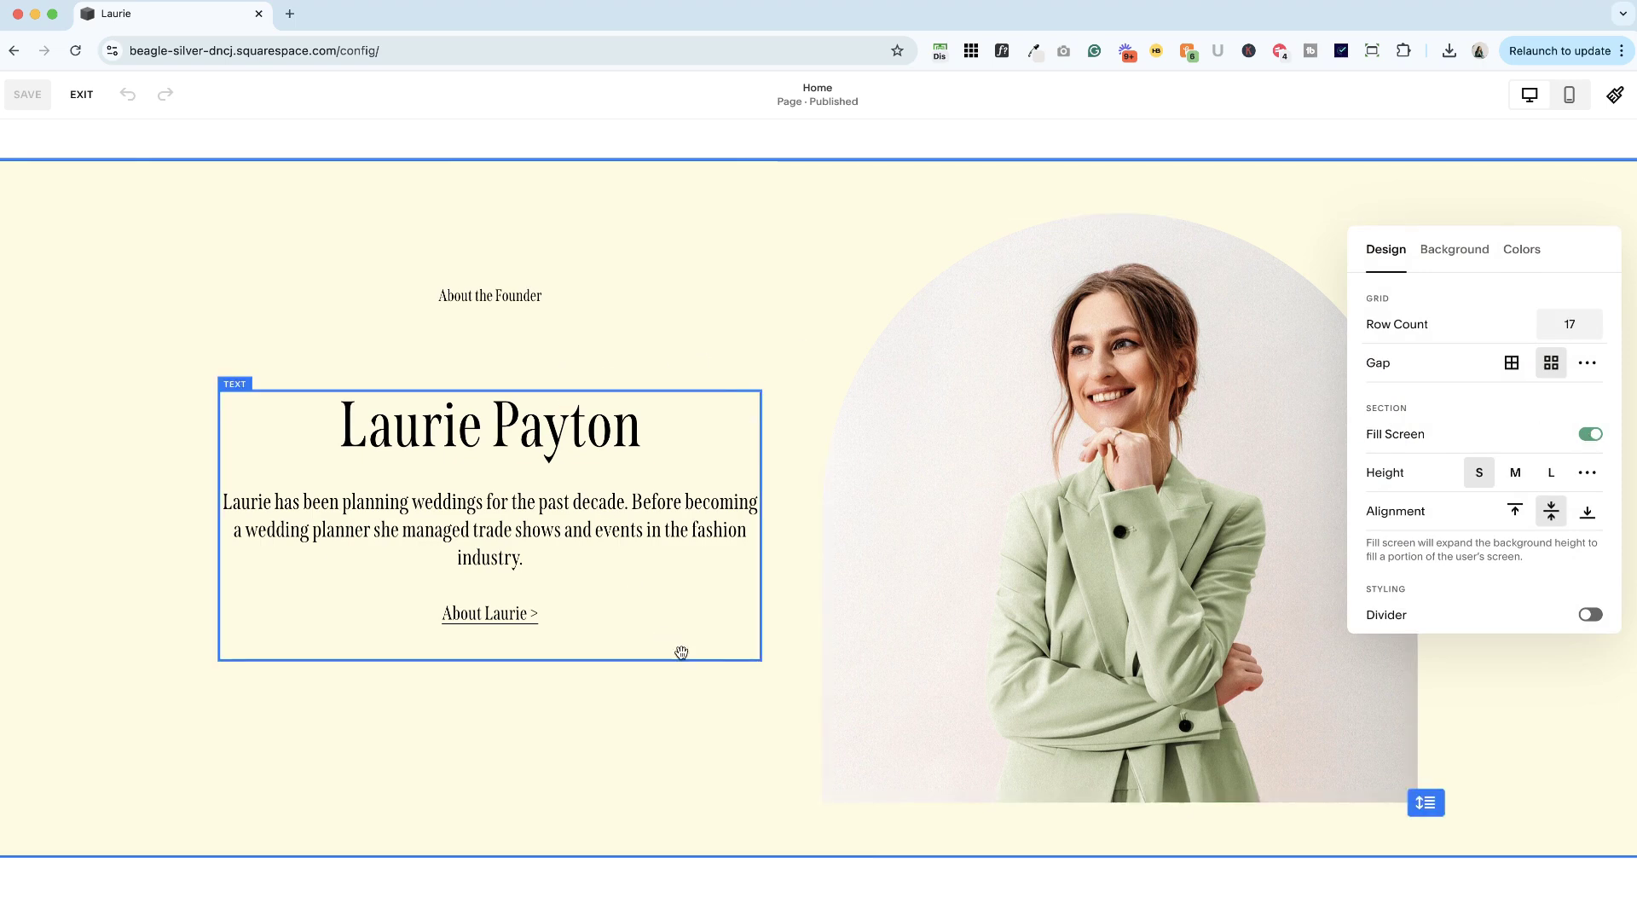
left_click_drag(682, 653, 681, 652)
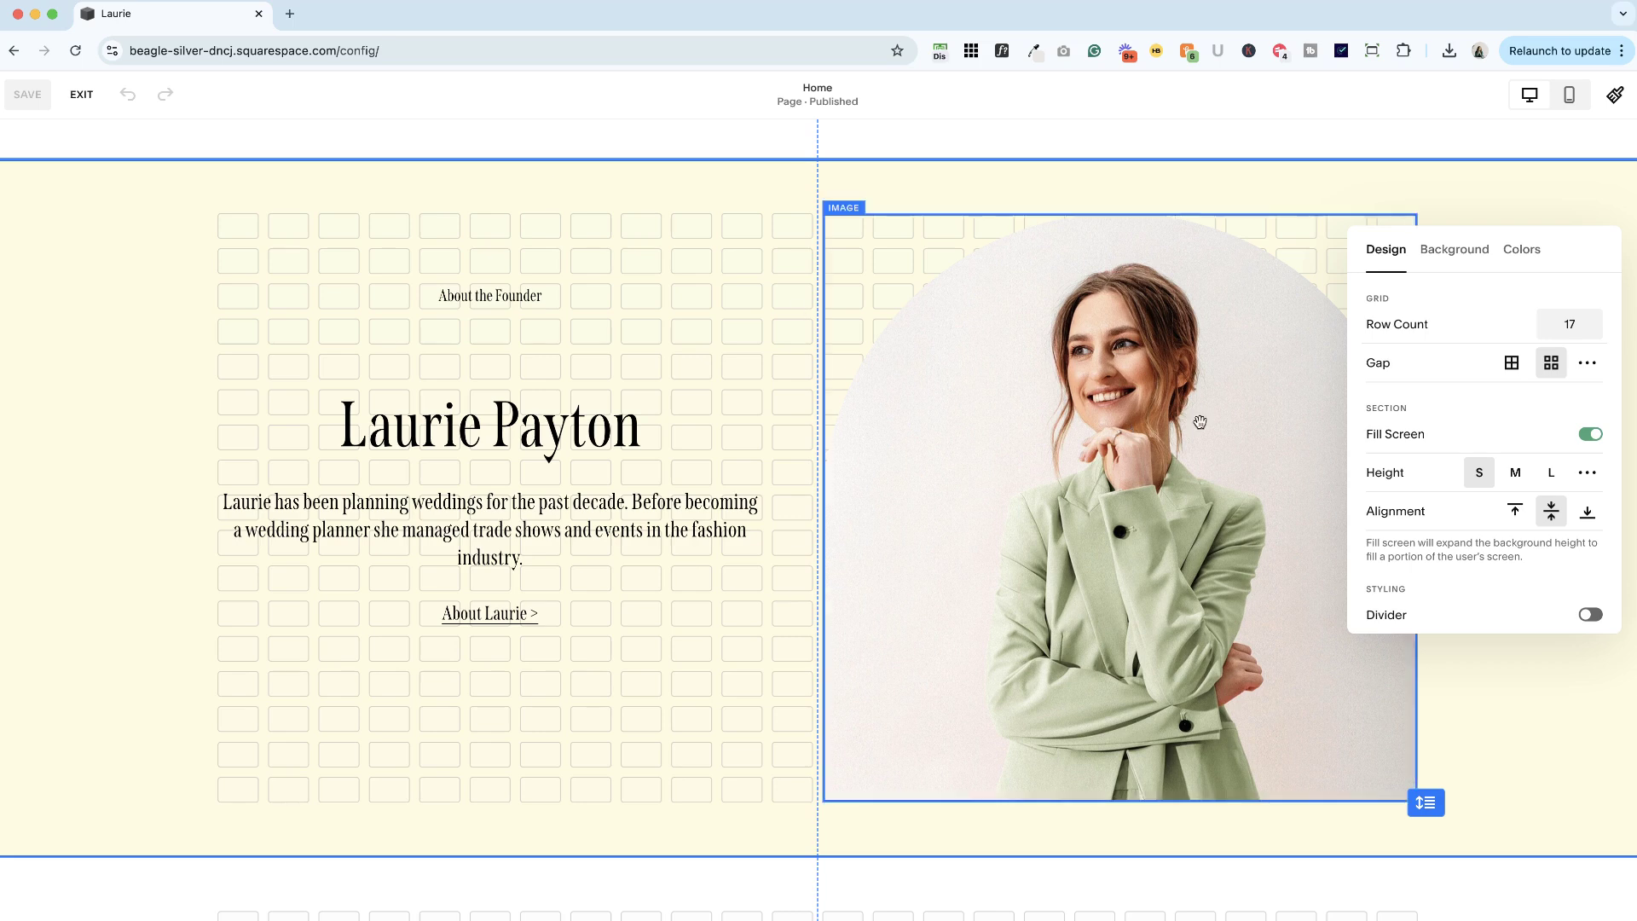
left_click(1519, 471)
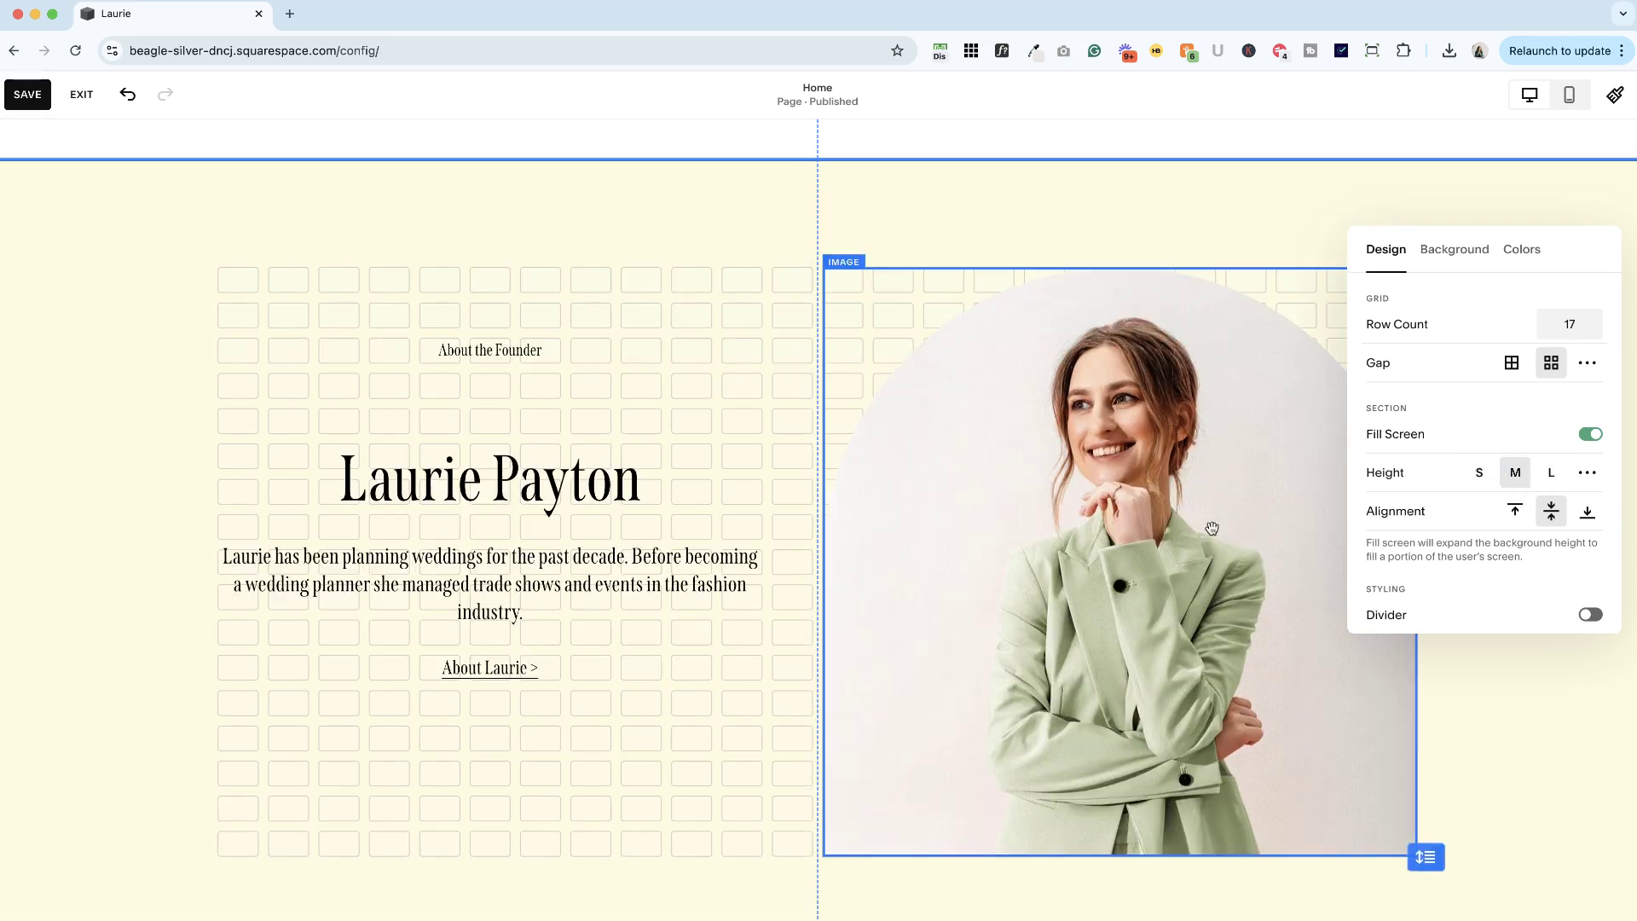
left_click(1551, 473)
scroll(1106, 467, "down", 5)
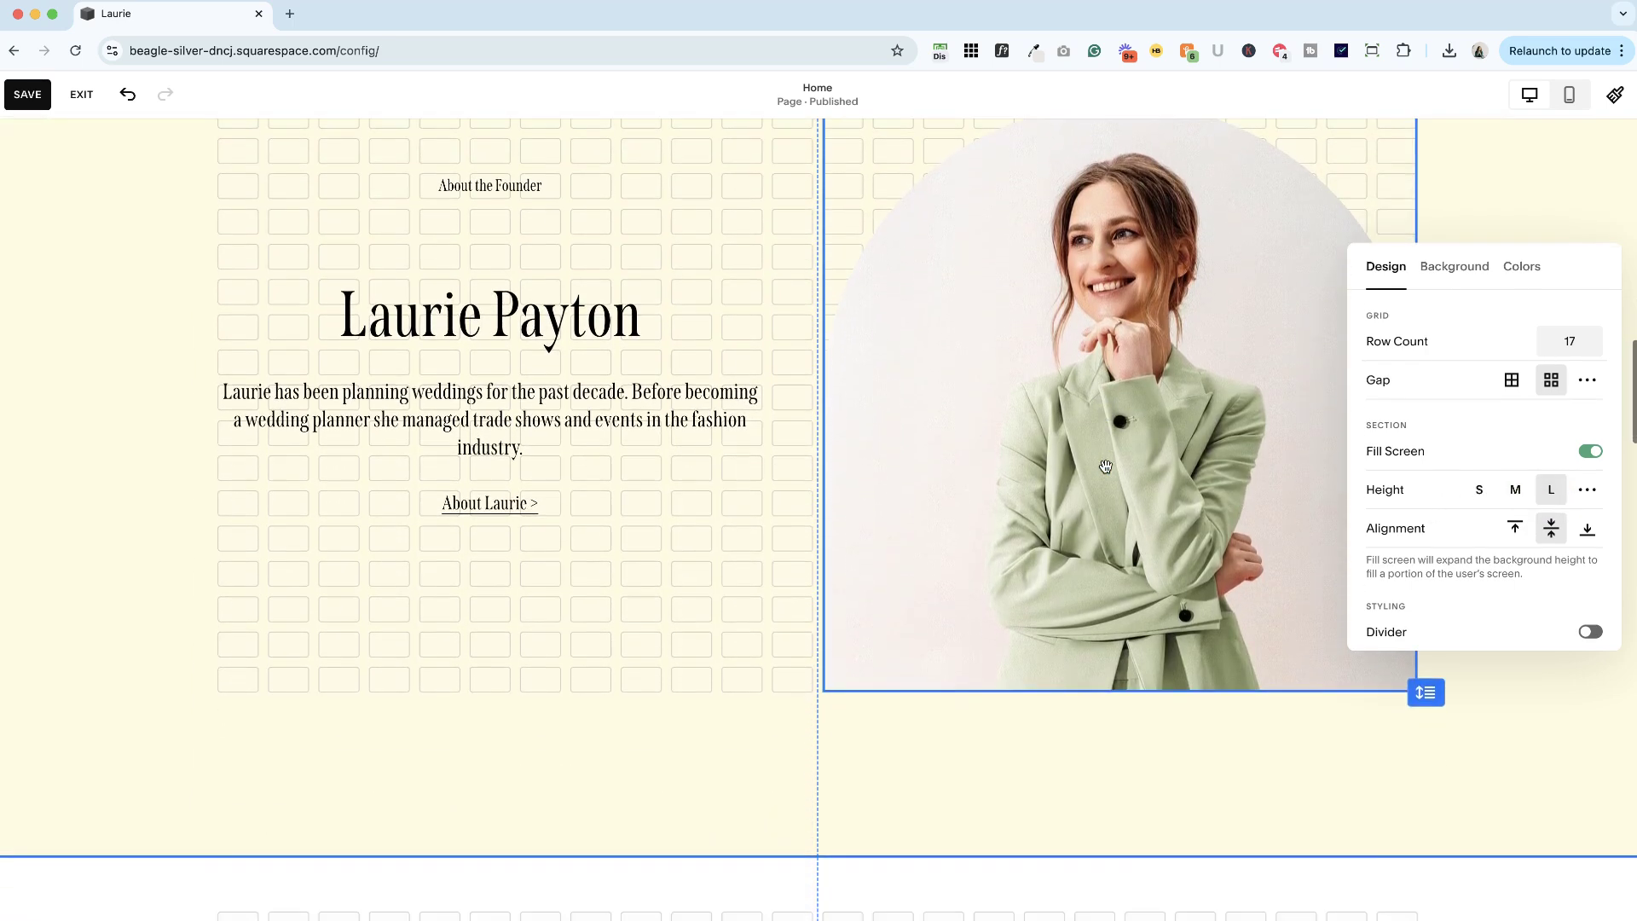
left_click(1589, 491)
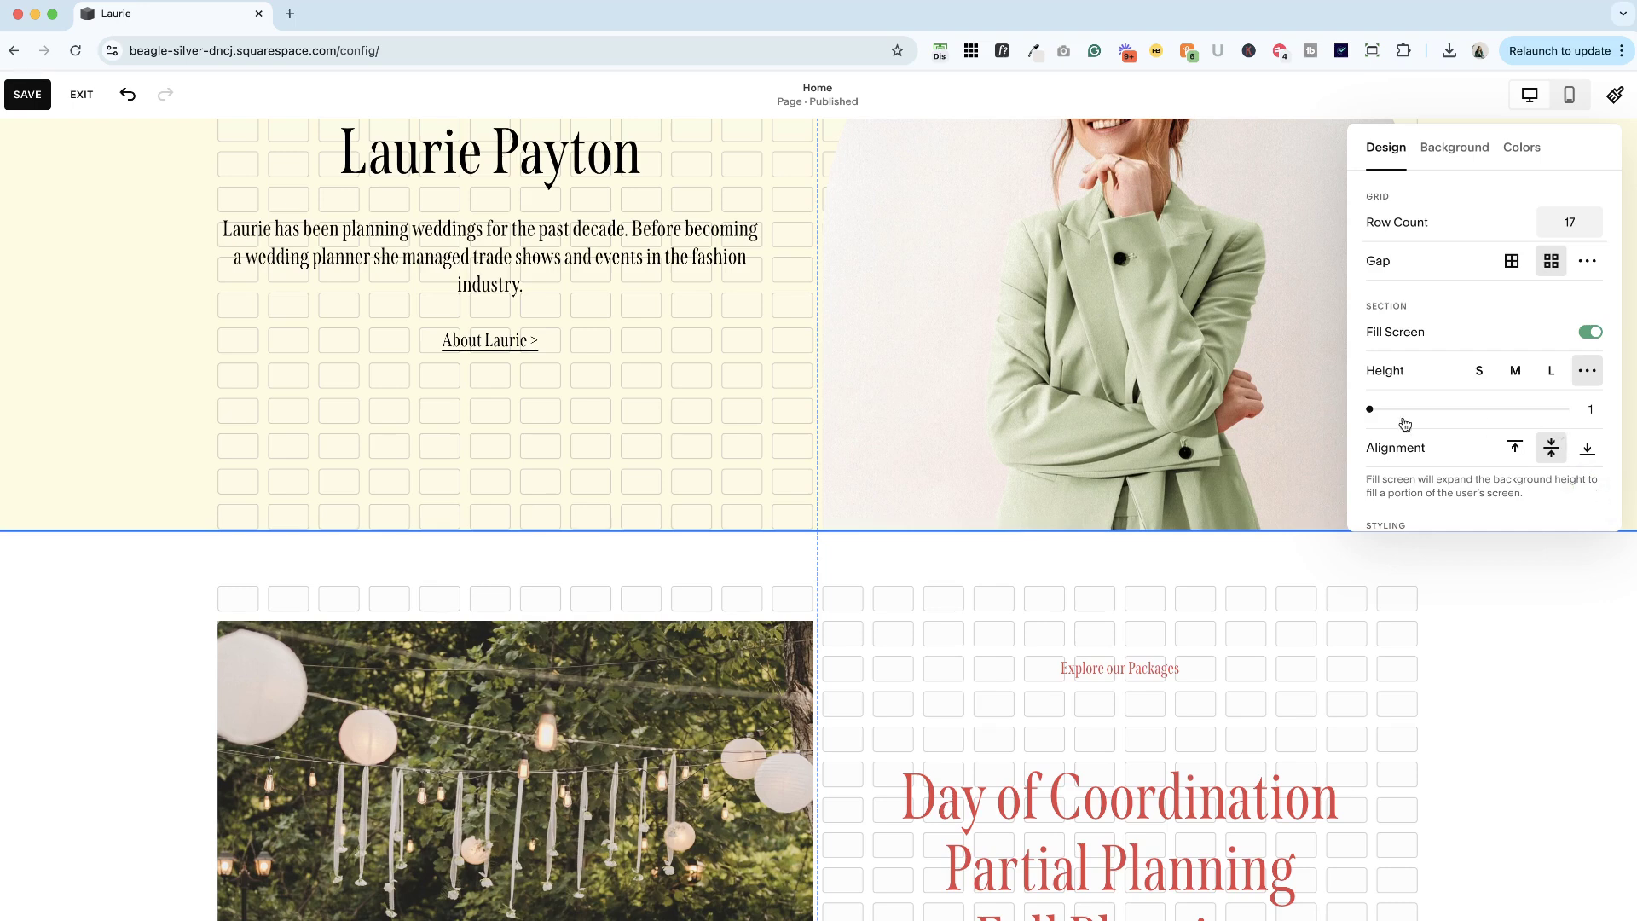
left_click_drag(1369, 411, 1453, 410)
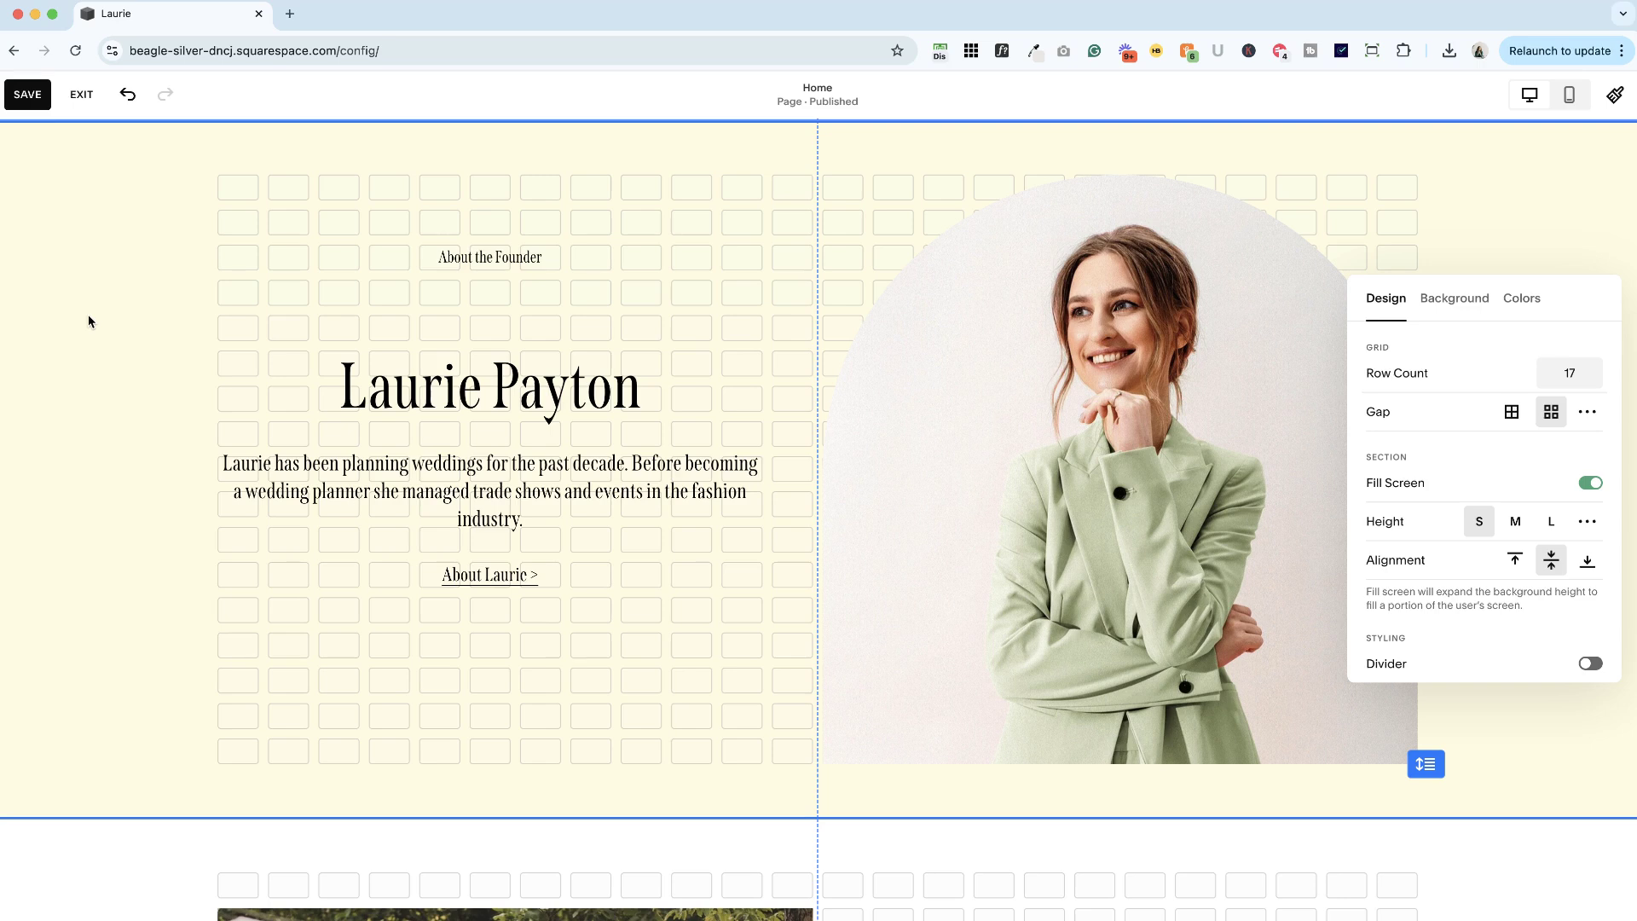
scroll(332, 442, "up", 2)
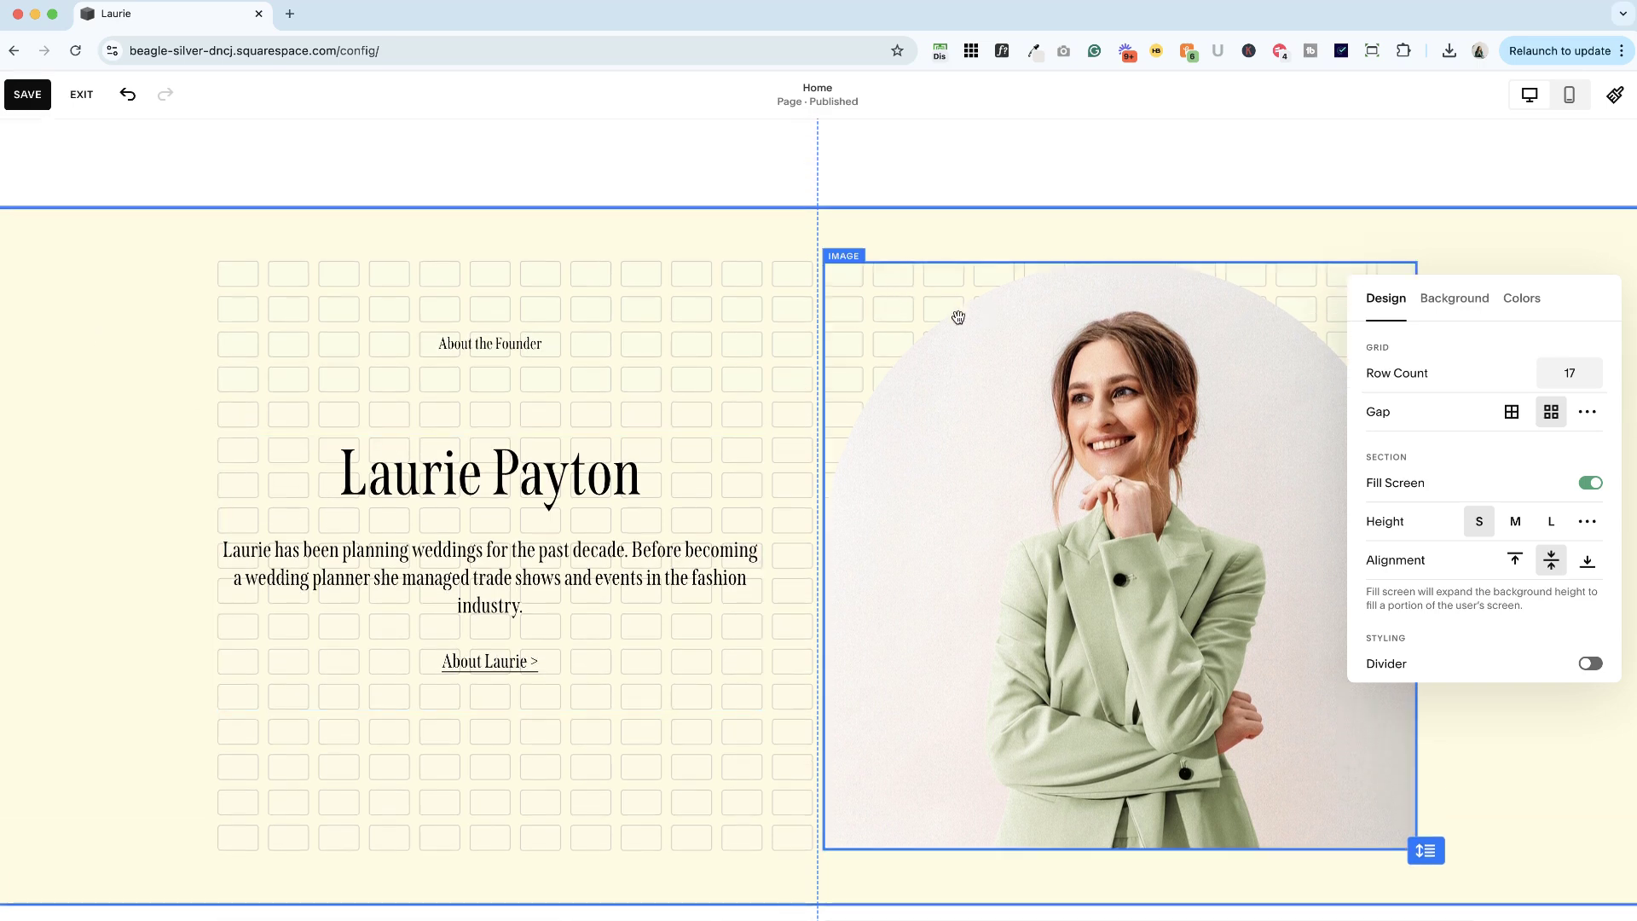
scroll(1029, 788, "down", 2)
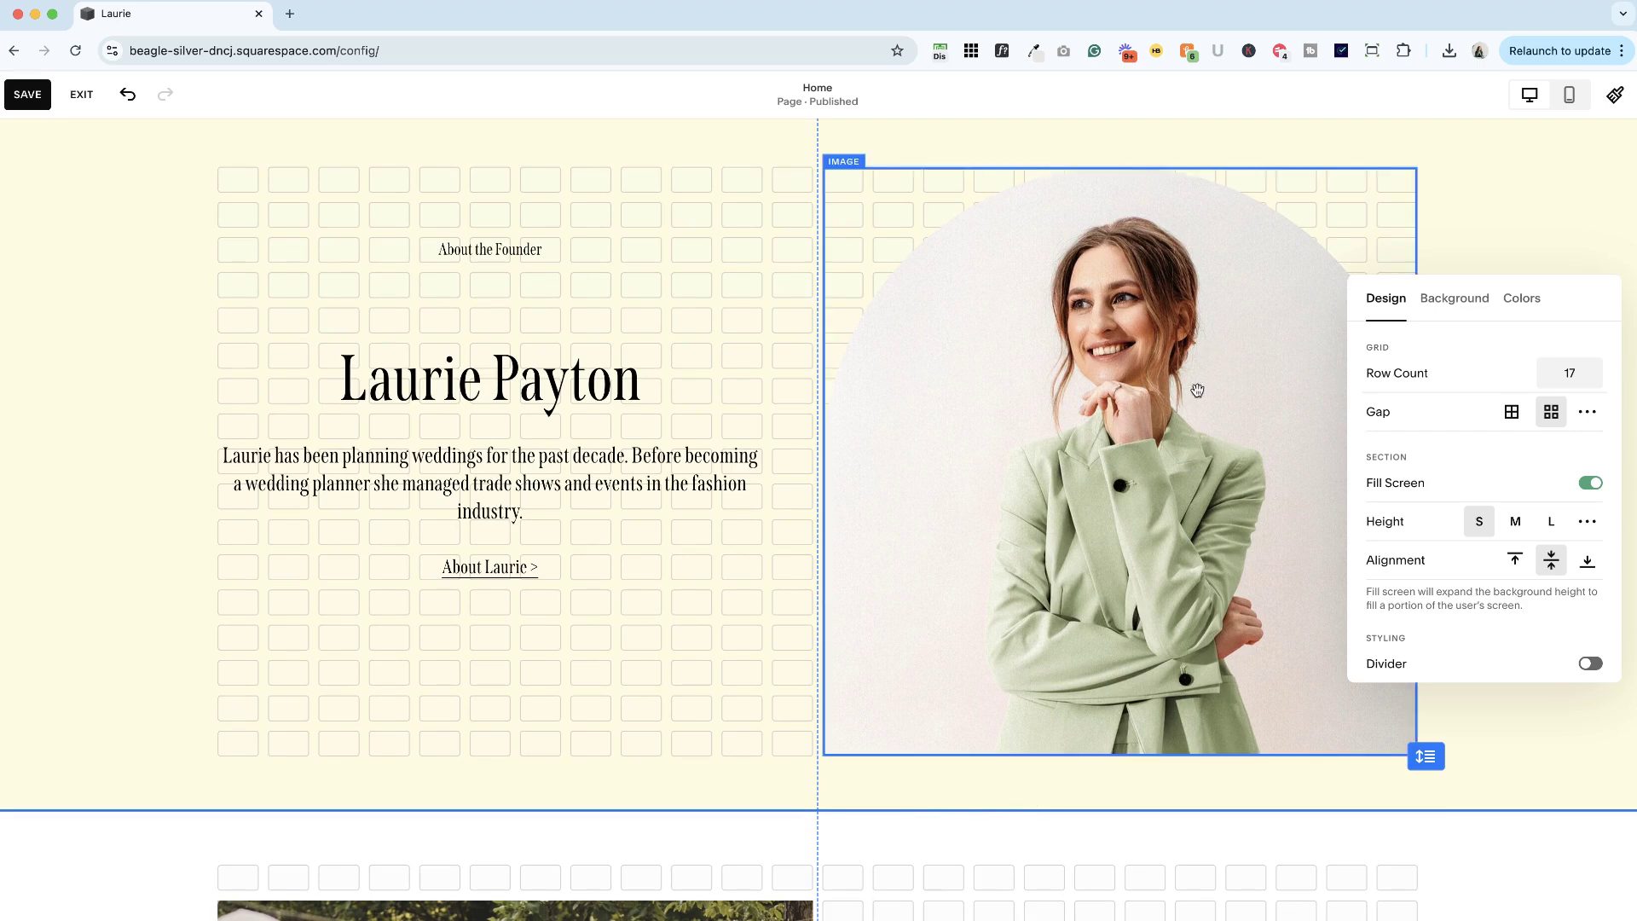
Step: Turn off Fill Screen for the founder section, close the panel, and save the page
left_click(1588, 484)
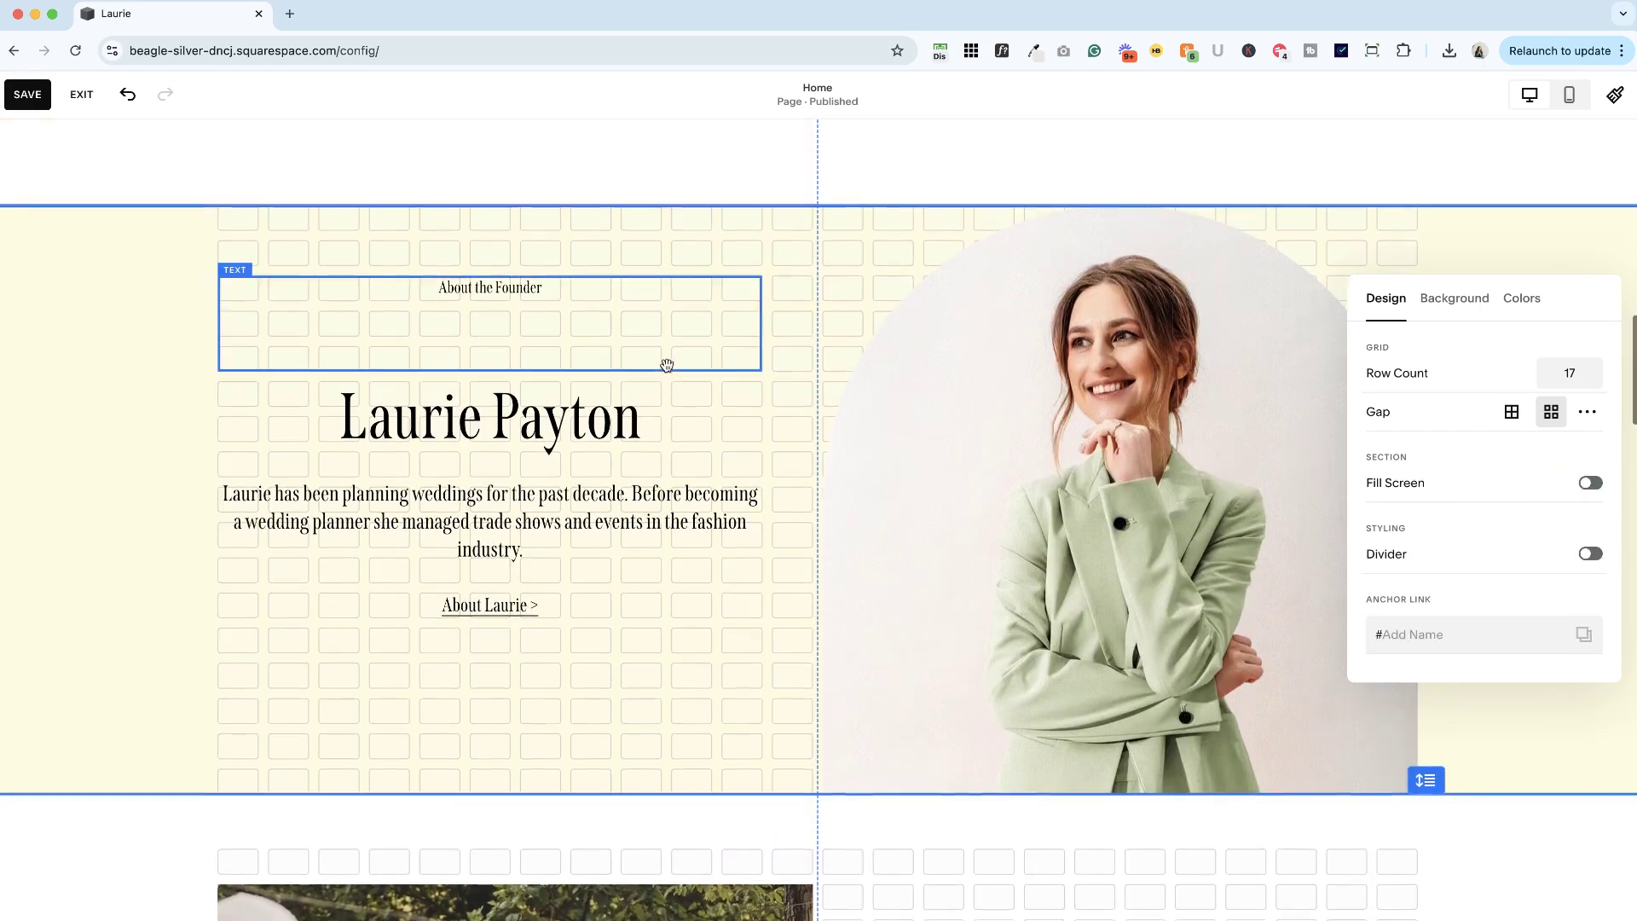
scroll(679, 363, "up", 2)
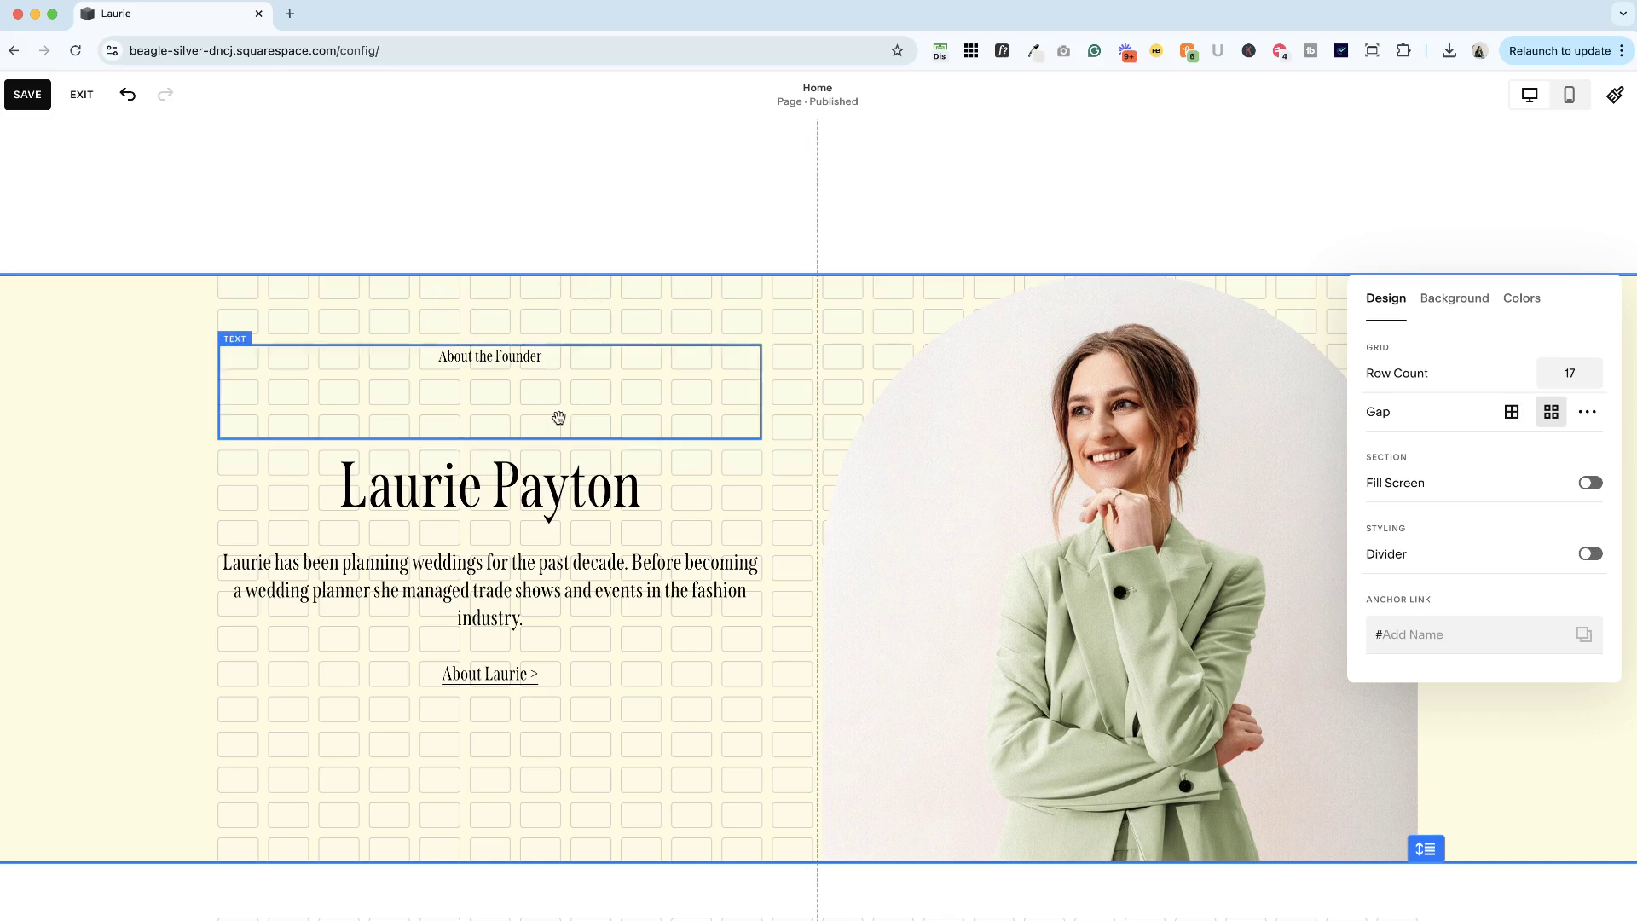
scroll(559, 385, "down", 3)
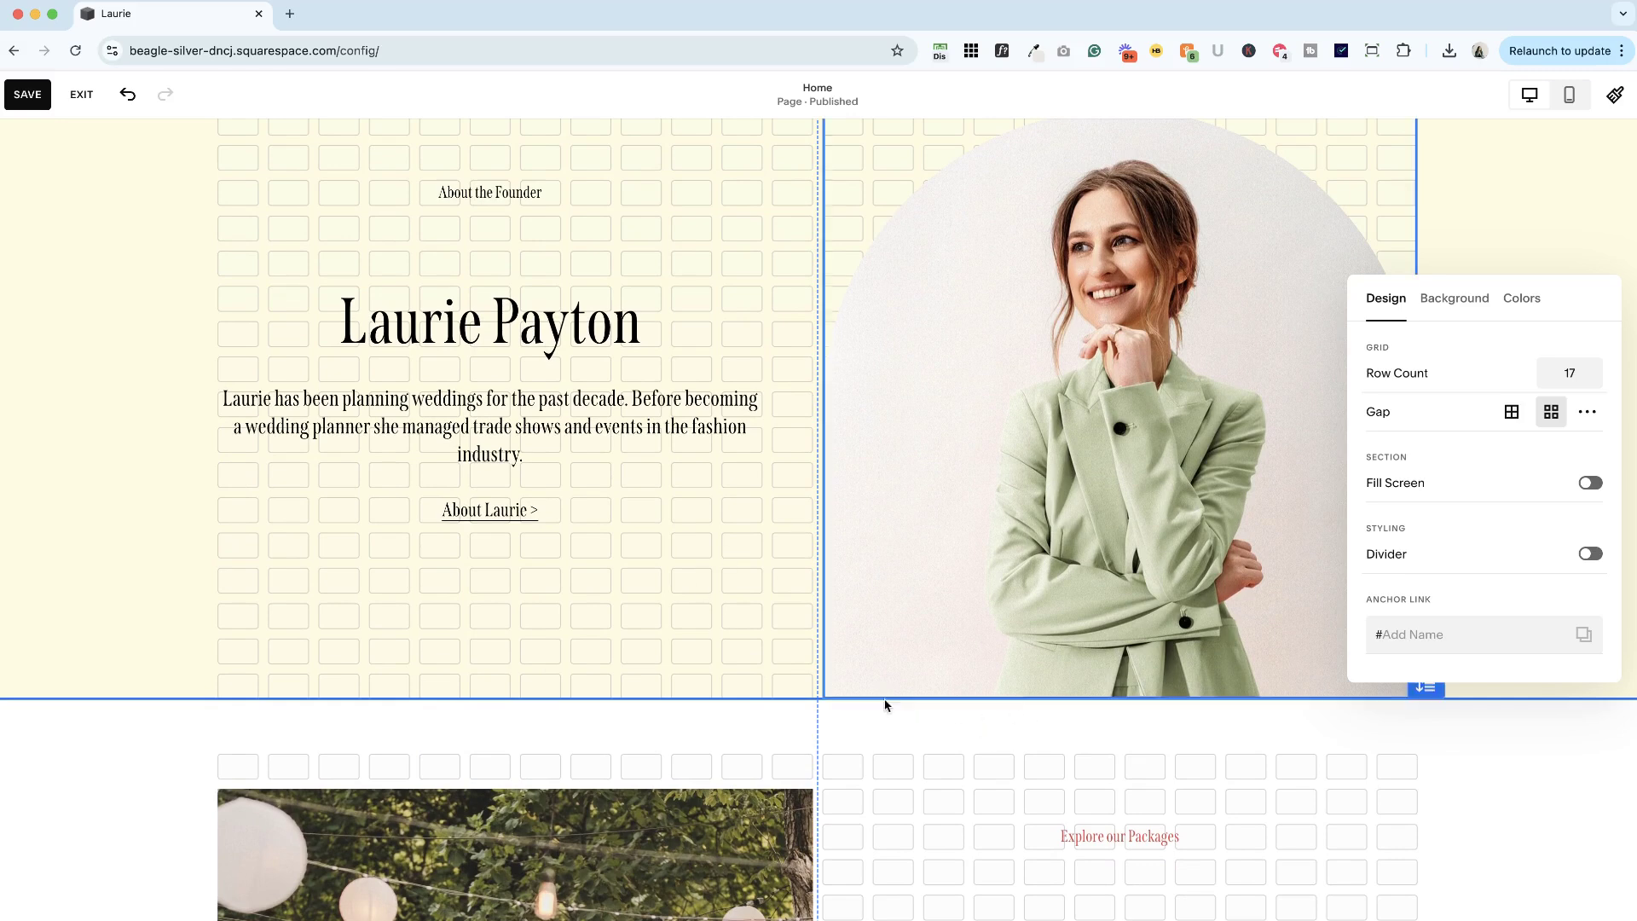
left_click(1063, 730)
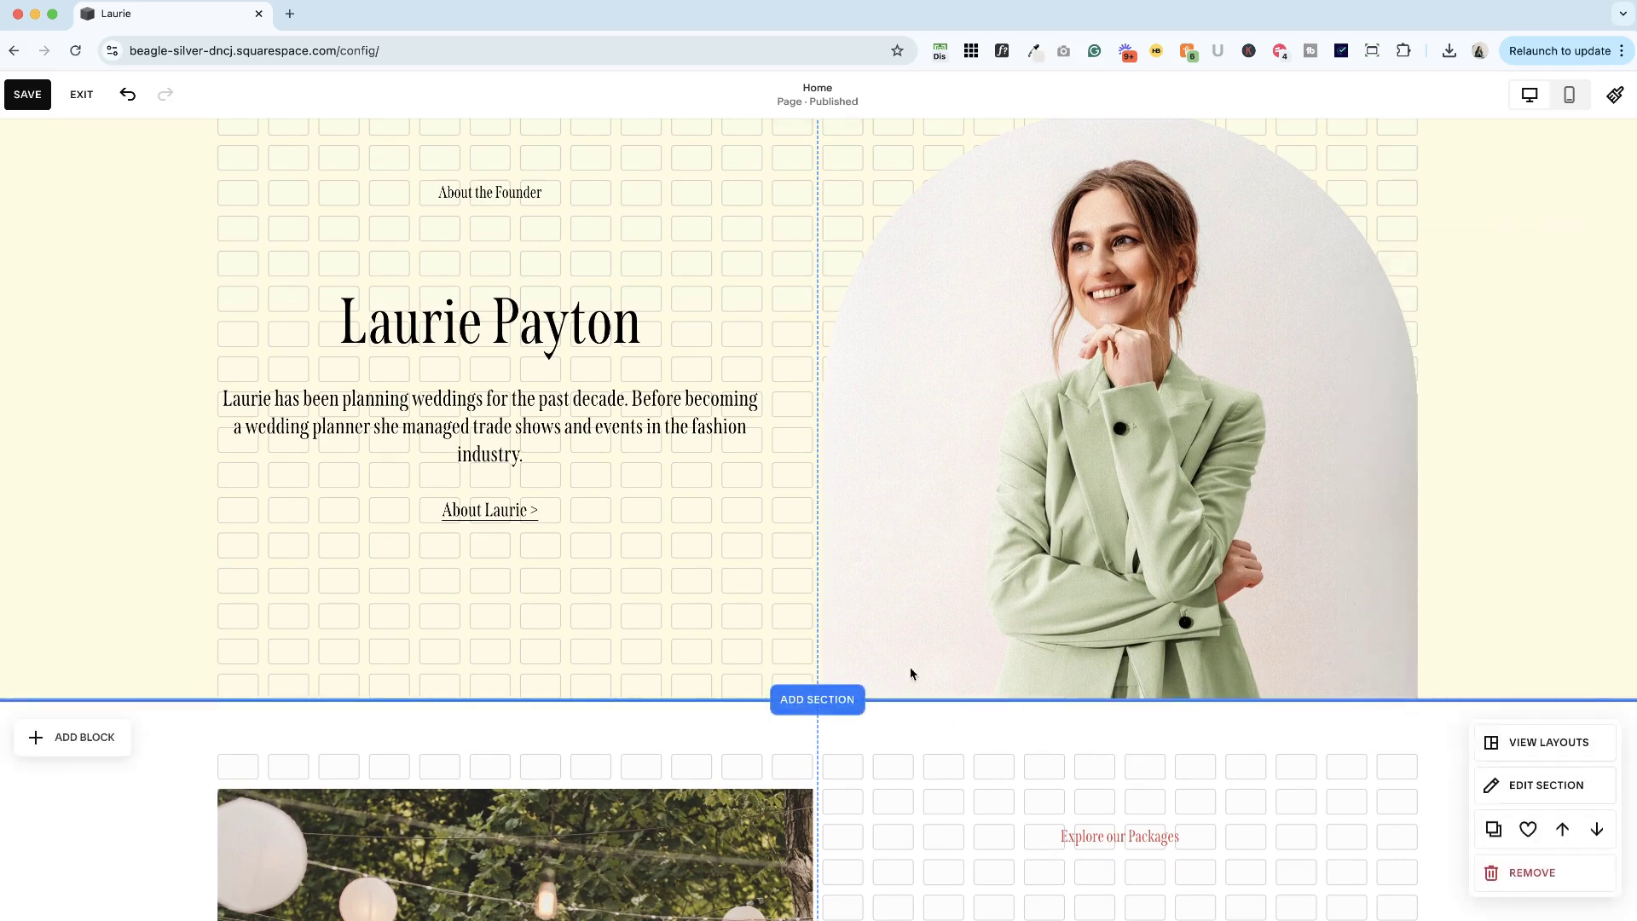
left_click(27, 94)
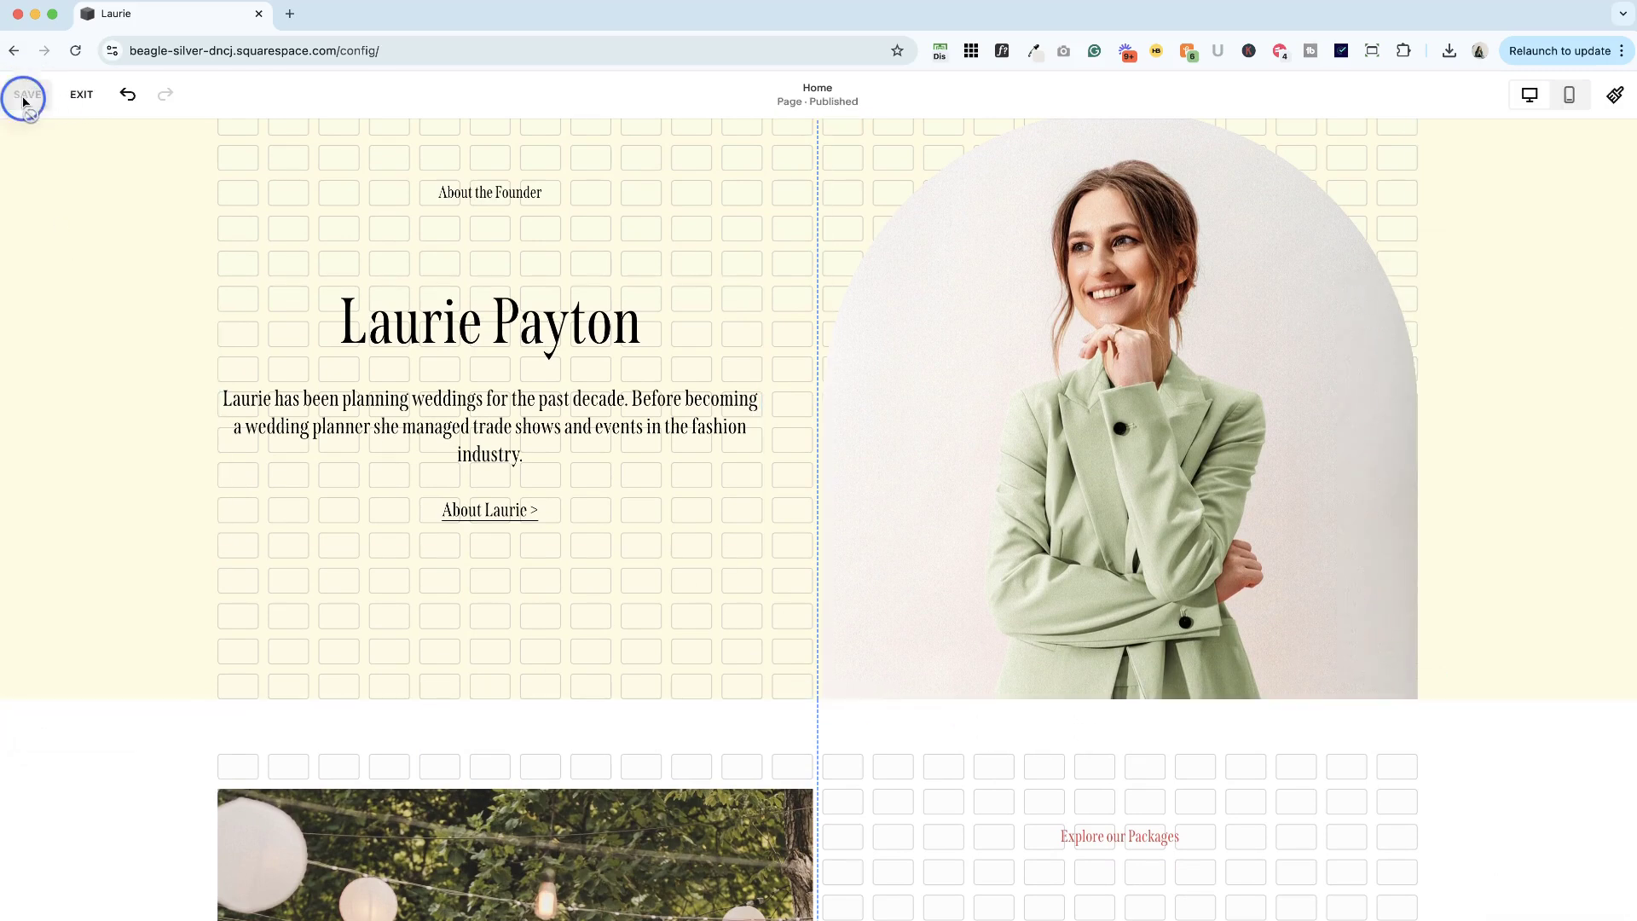
left_click(80, 93)
scroll(959, 328, "down", 5)
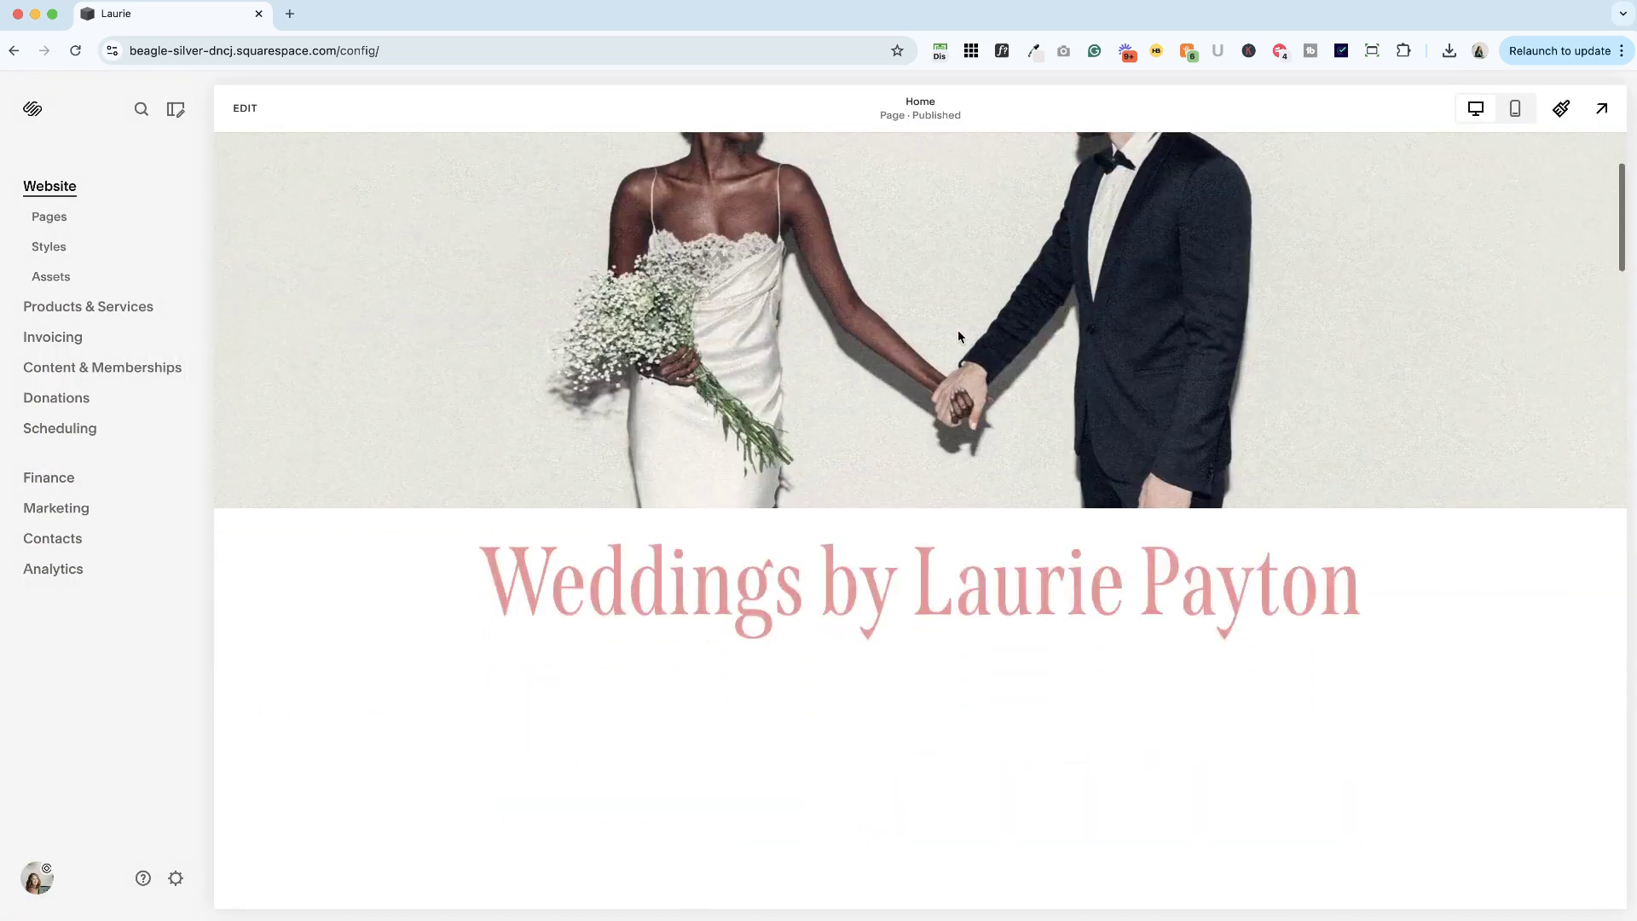
scroll(959, 328, "down", 5)
scroll(958, 330, "down", 5)
scroll(959, 329, "down", 5)
scroll(957, 328, "down", 2)
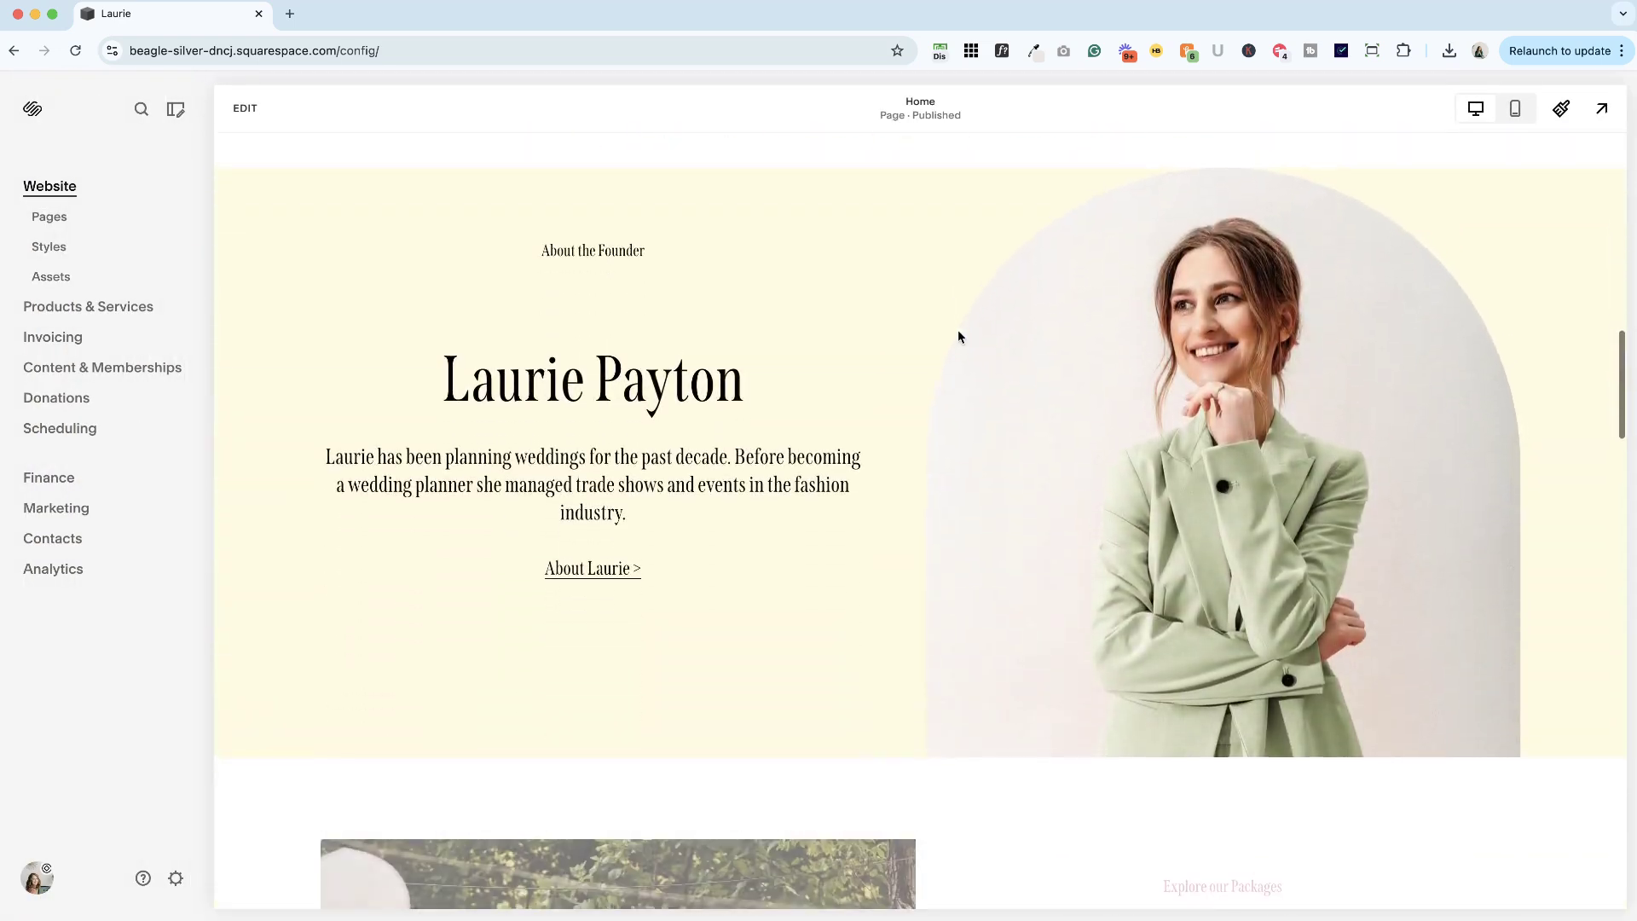
scroll(958, 329, "down", 1)
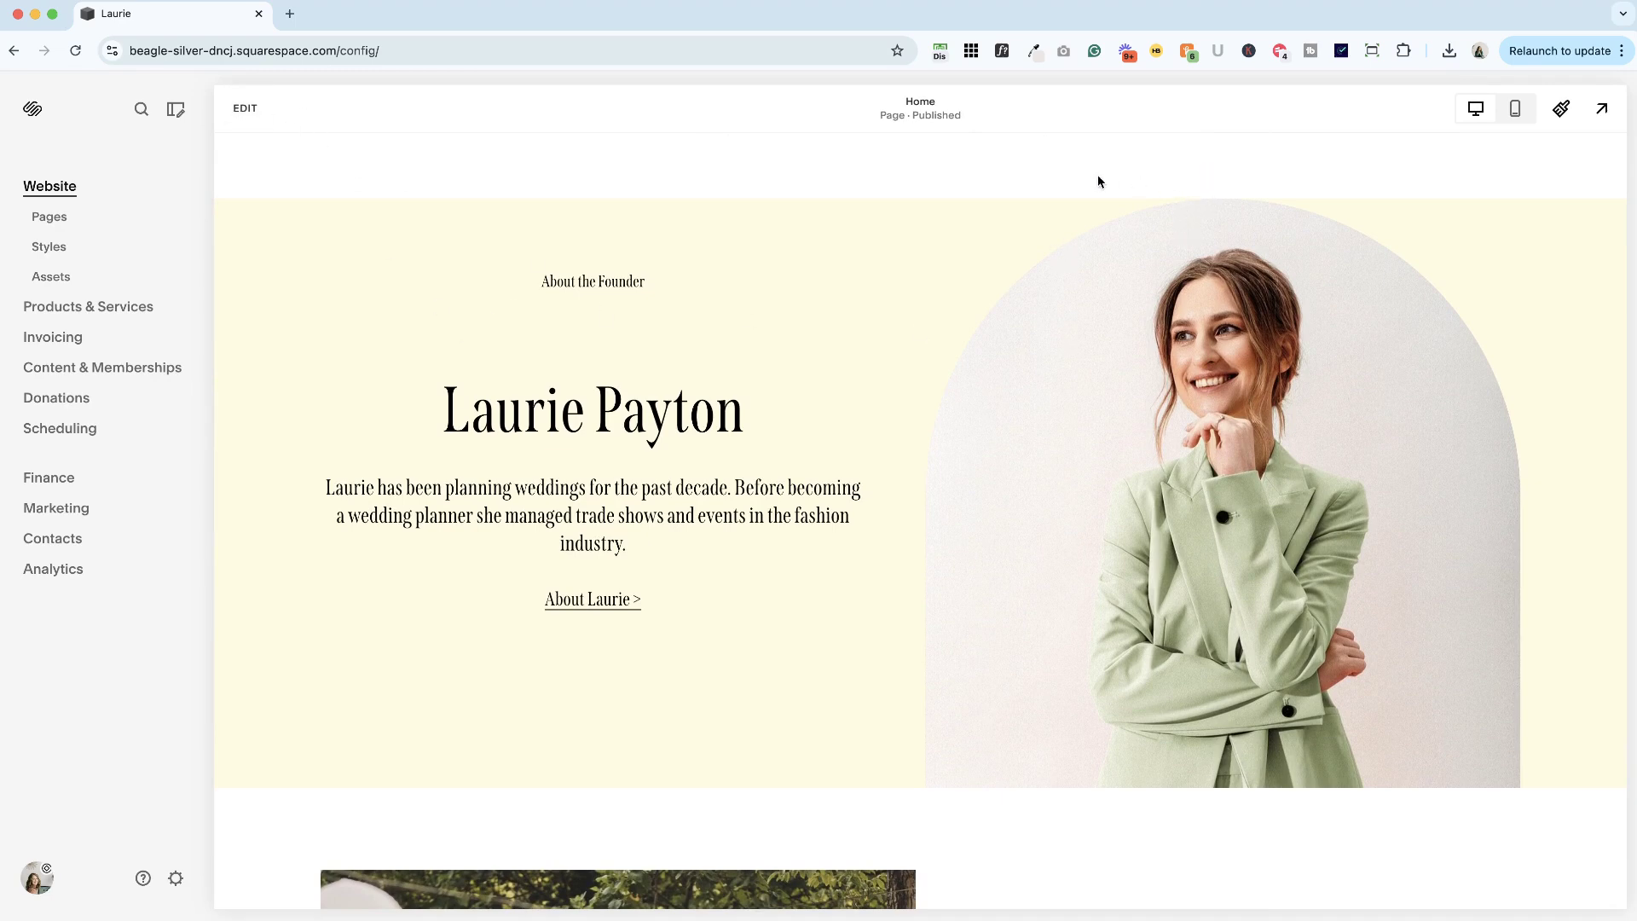
left_click(246, 109)
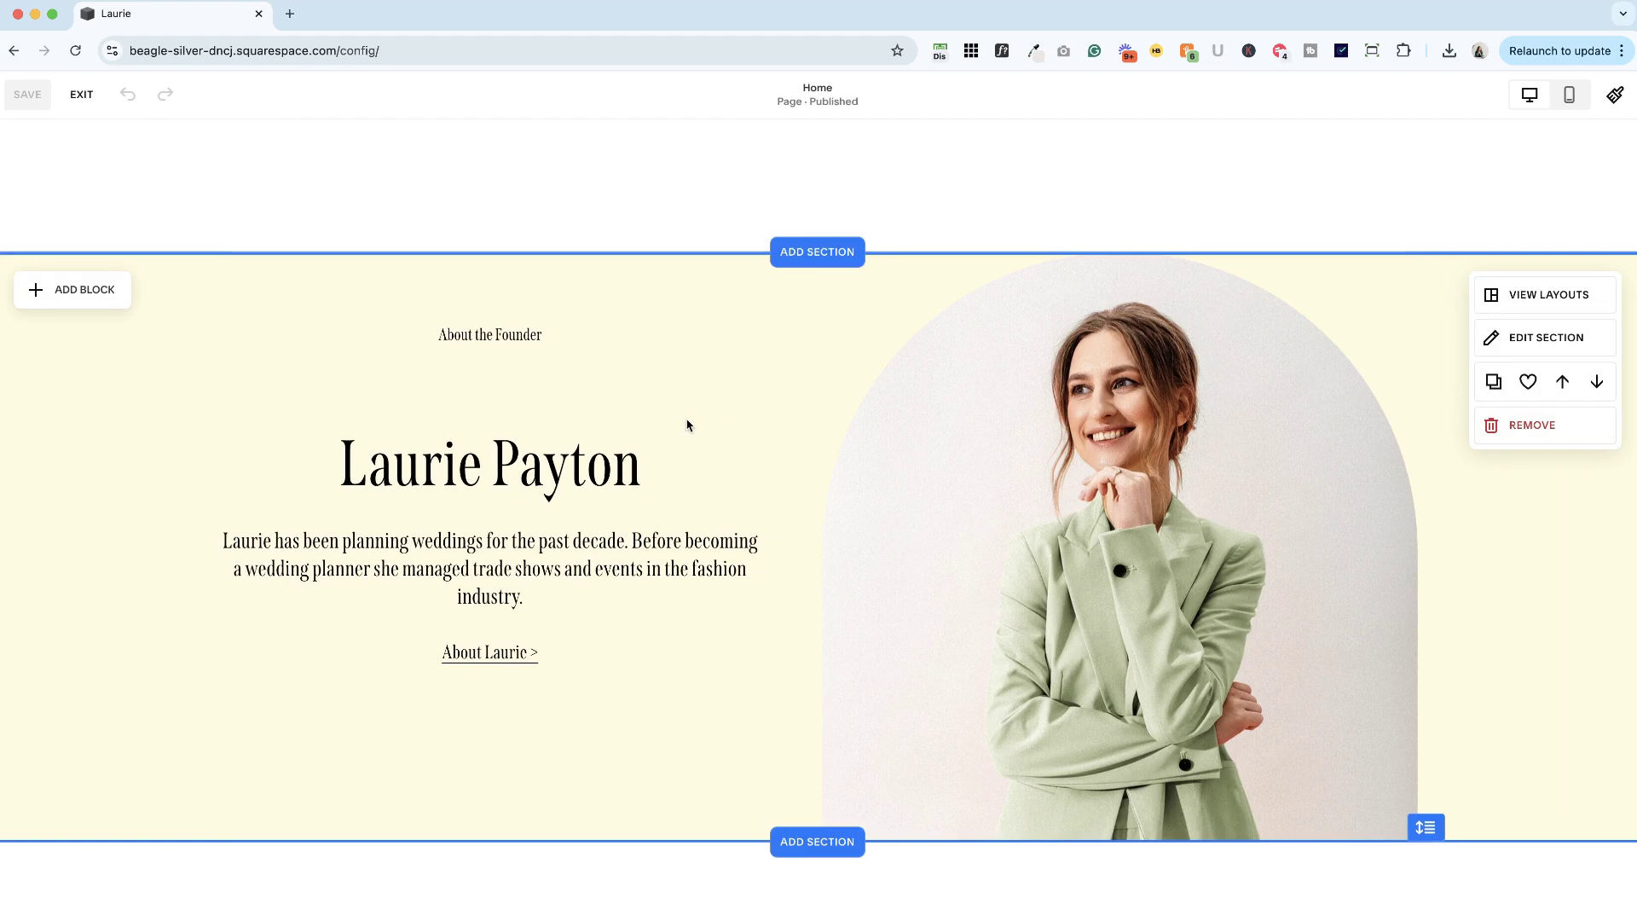
Step: Move the founder text and portrait blocks one grid row lower in the section
left_click(688, 424)
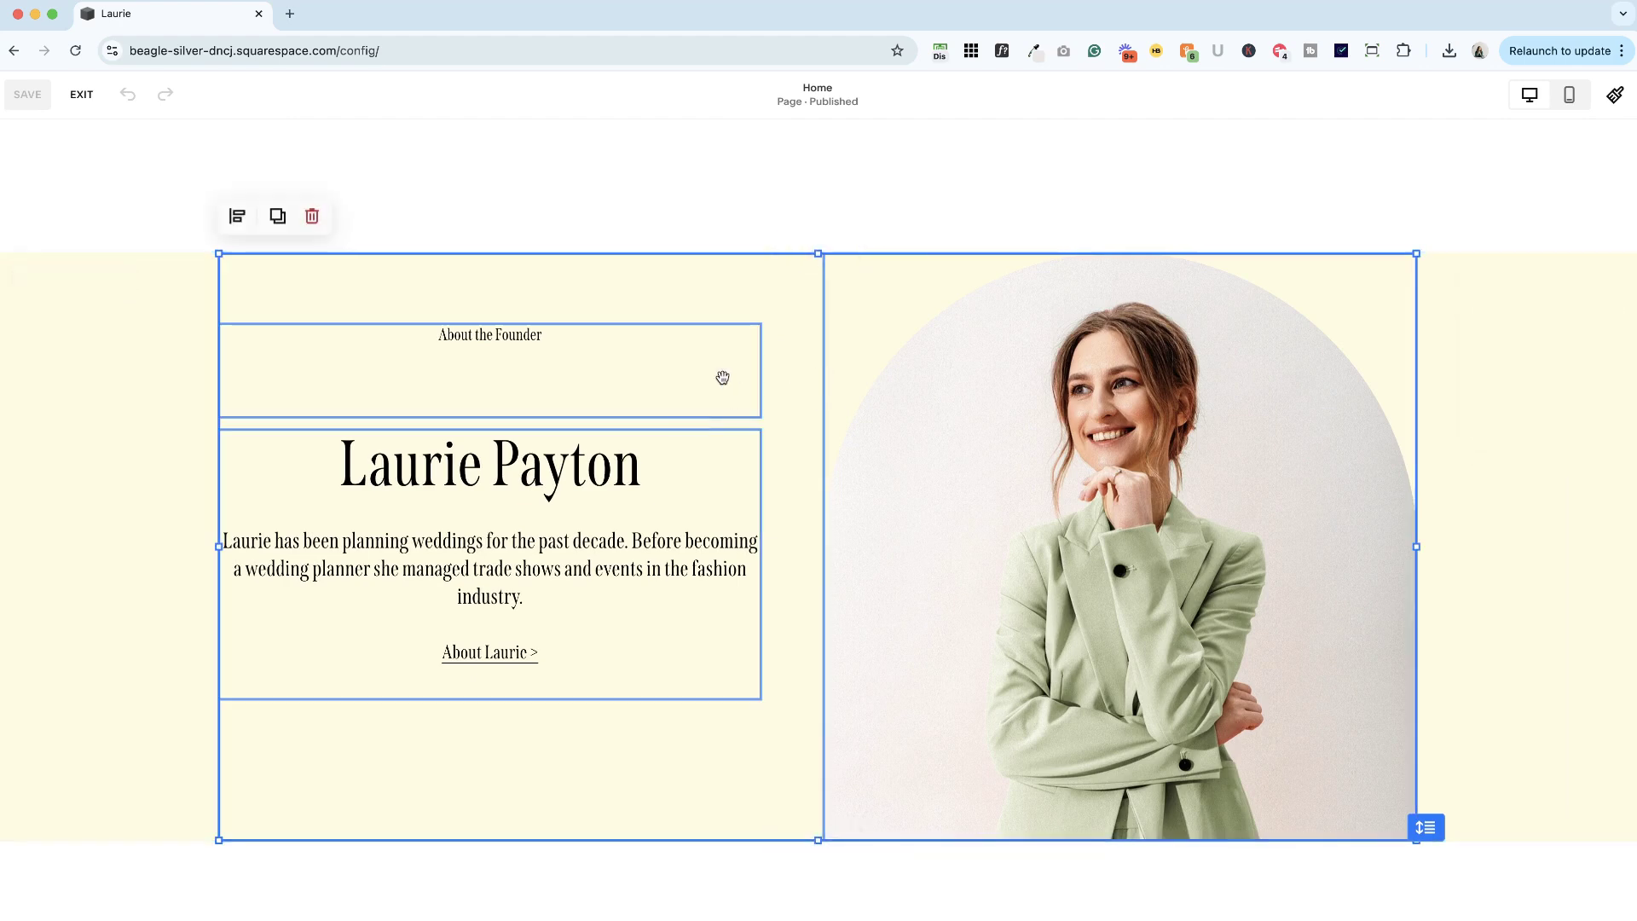
left_click_drag(1072, 467, 1074, 527)
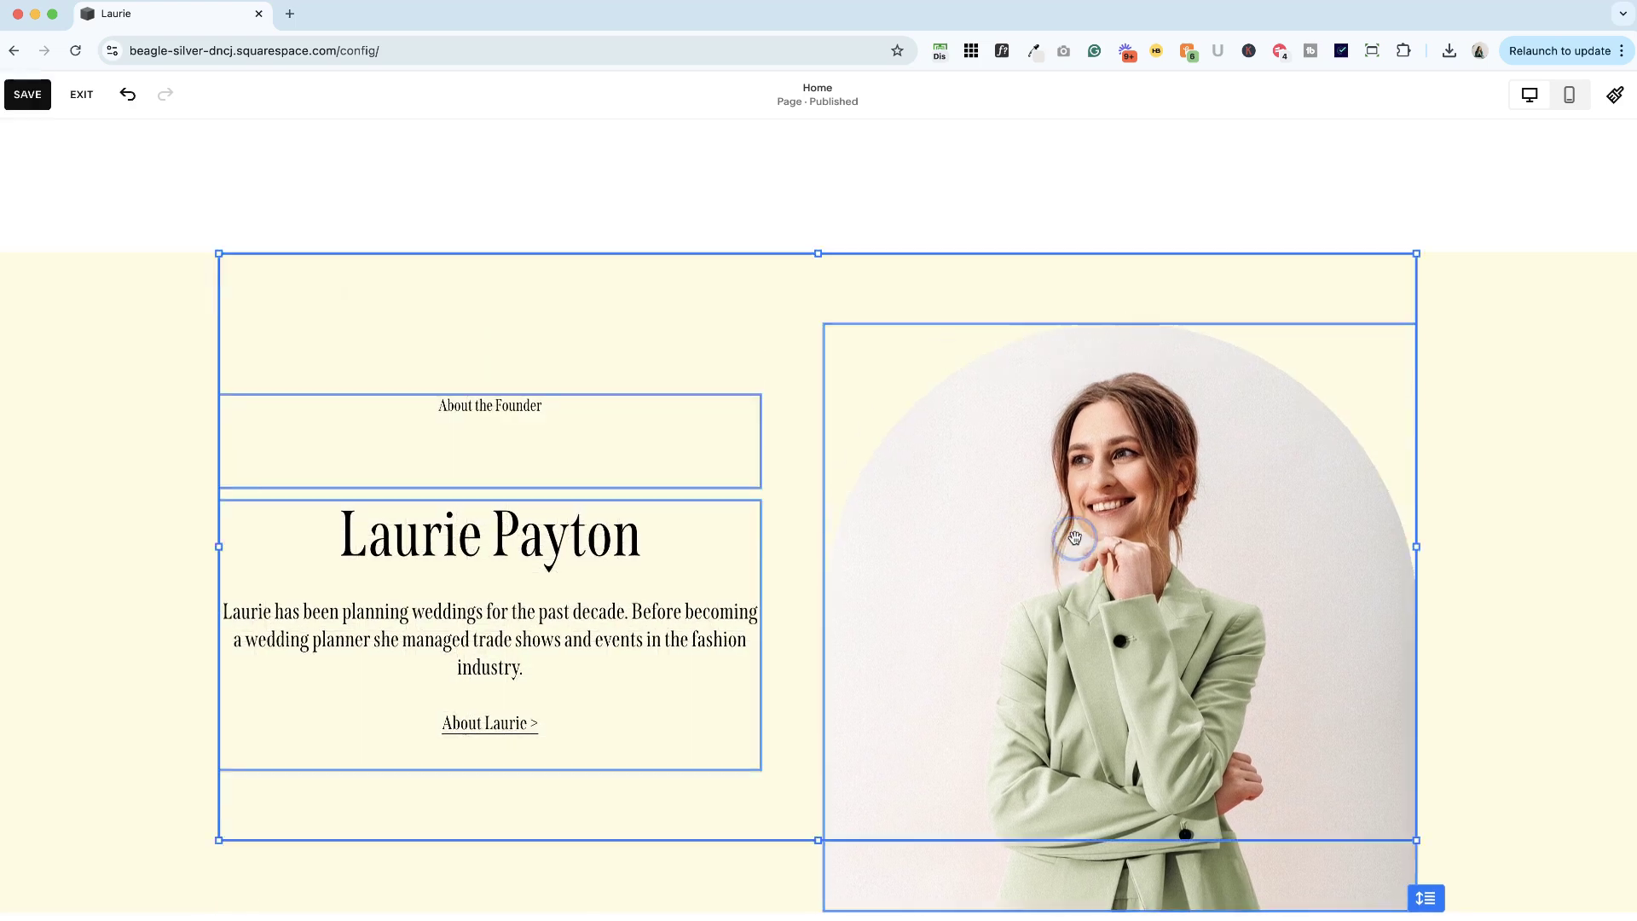
scroll(1072, 532, "down", 4)
scroll(1072, 533, "up", 3)
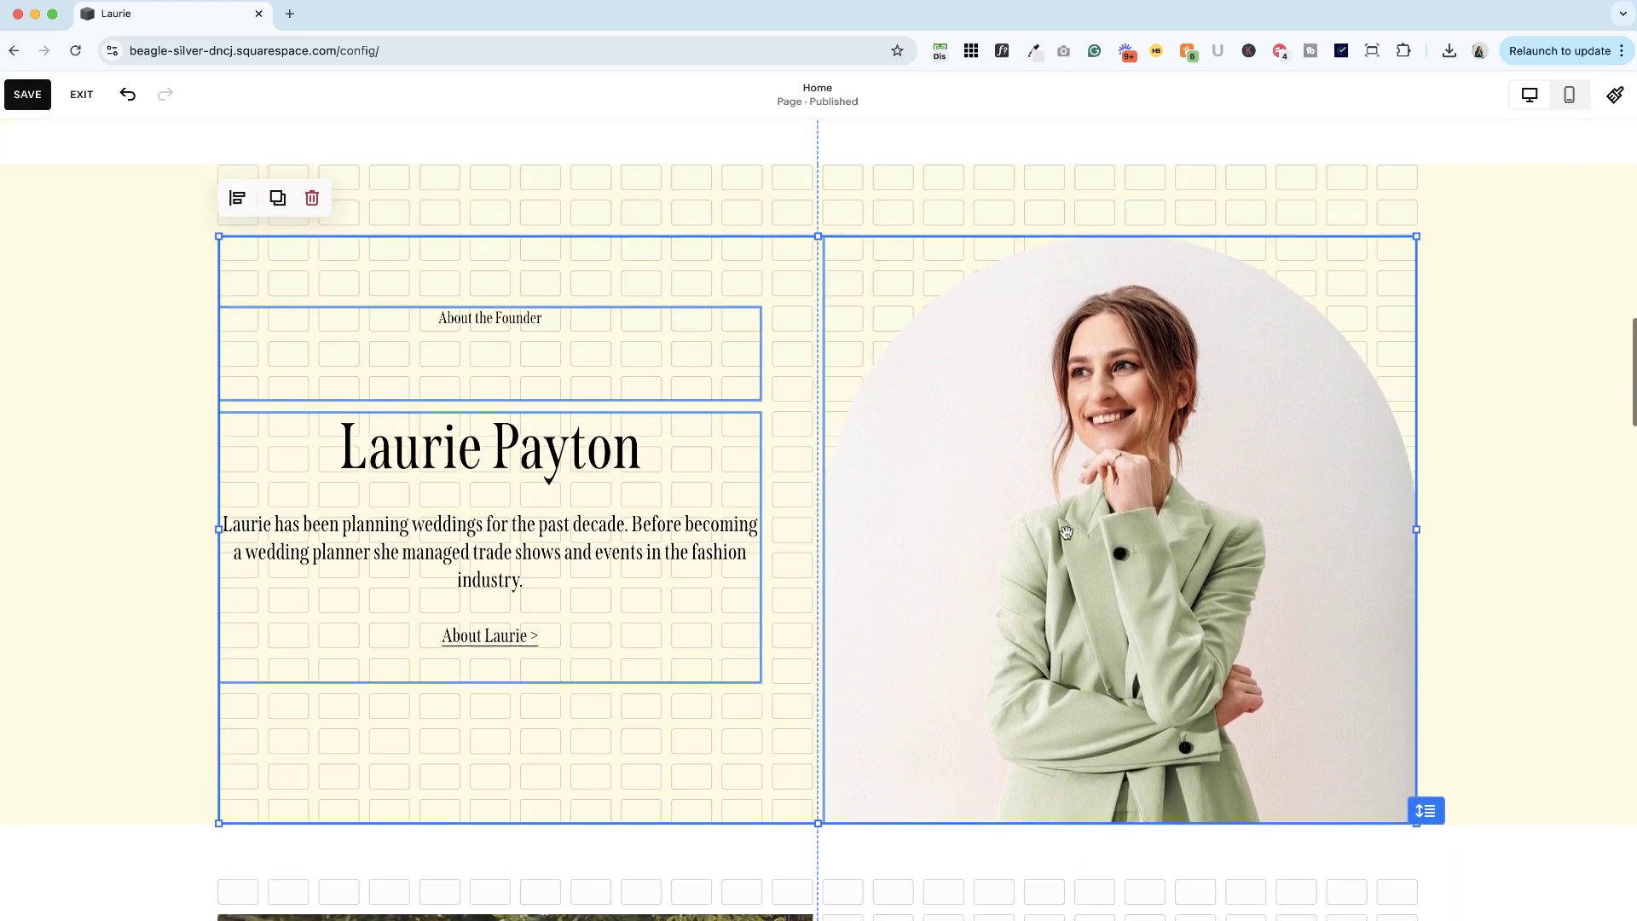
left_click(151, 243)
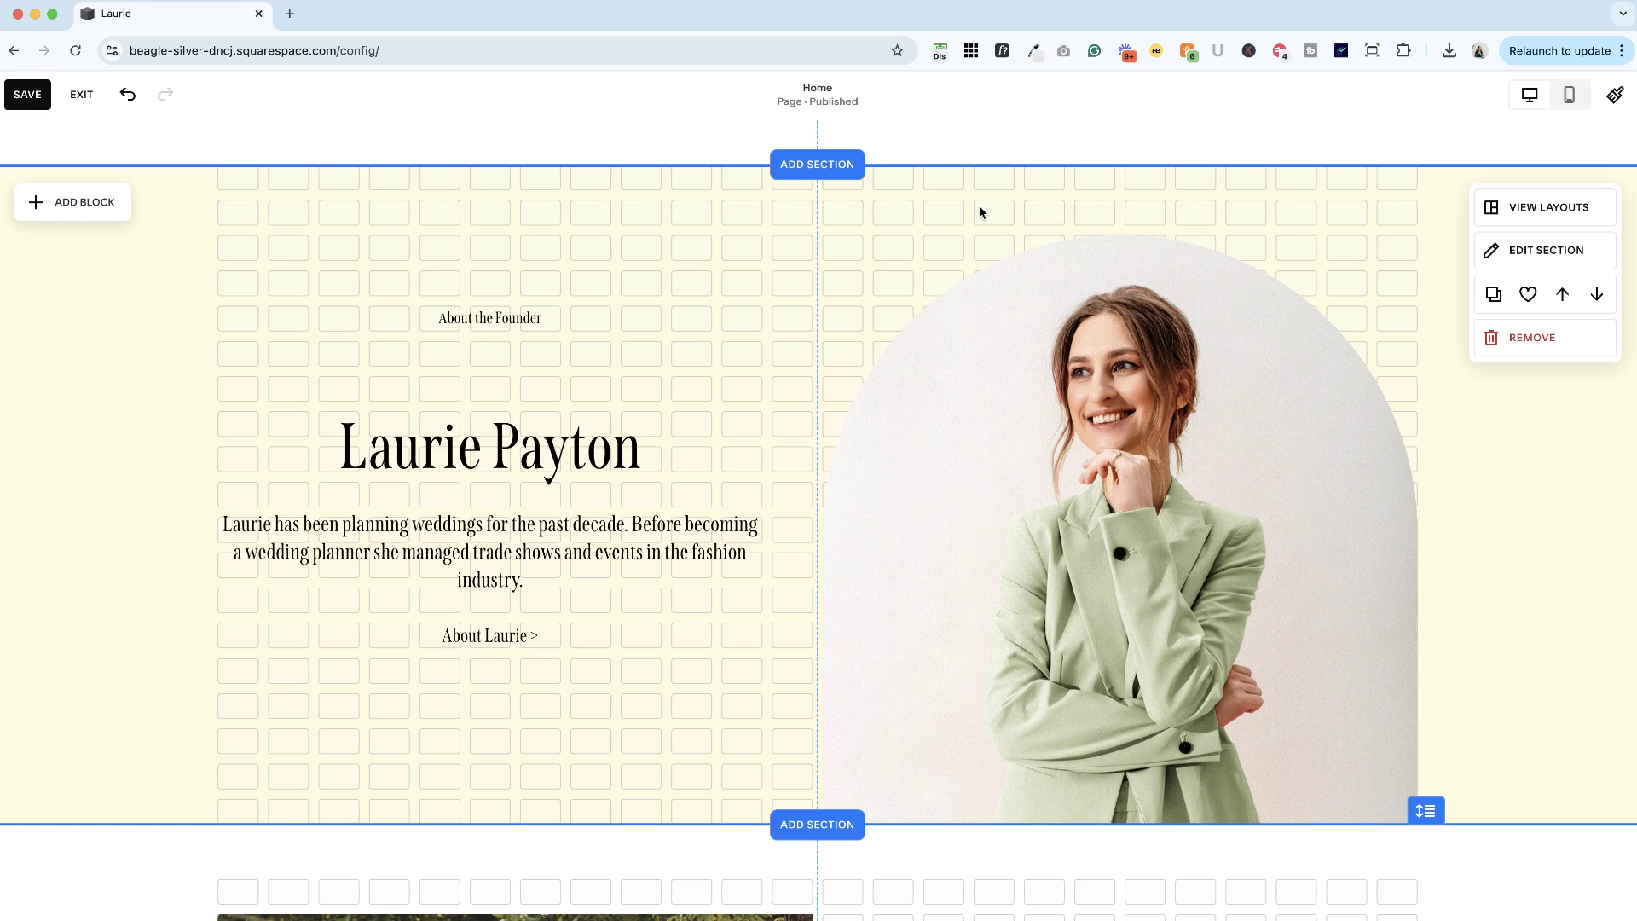
left_click(28, 93)
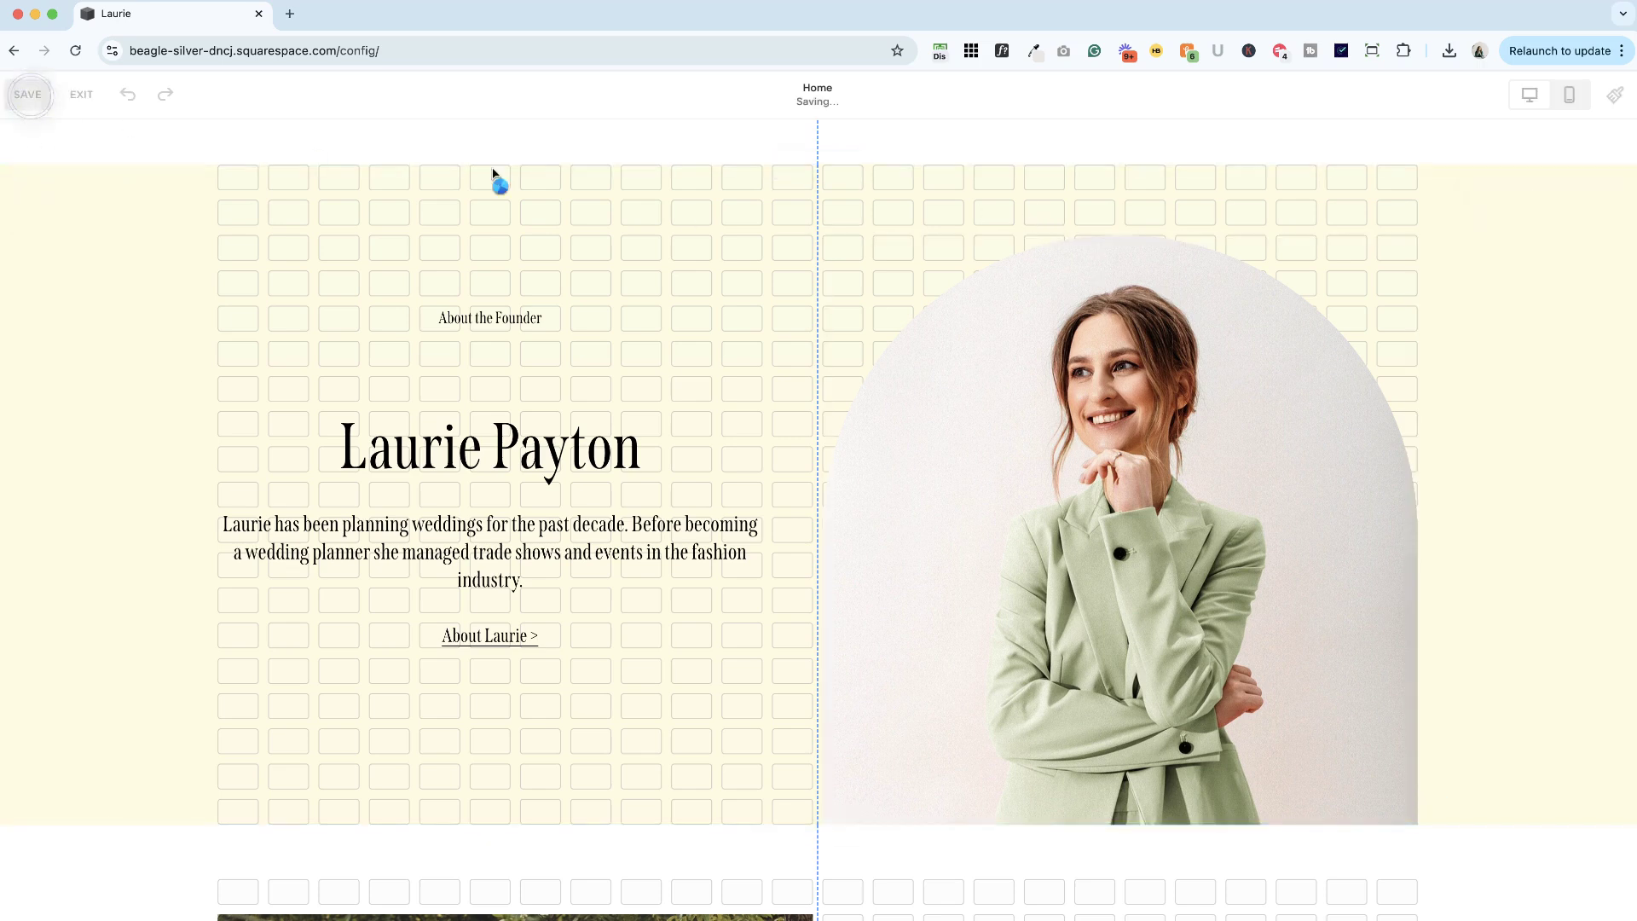
left_click(81, 93)
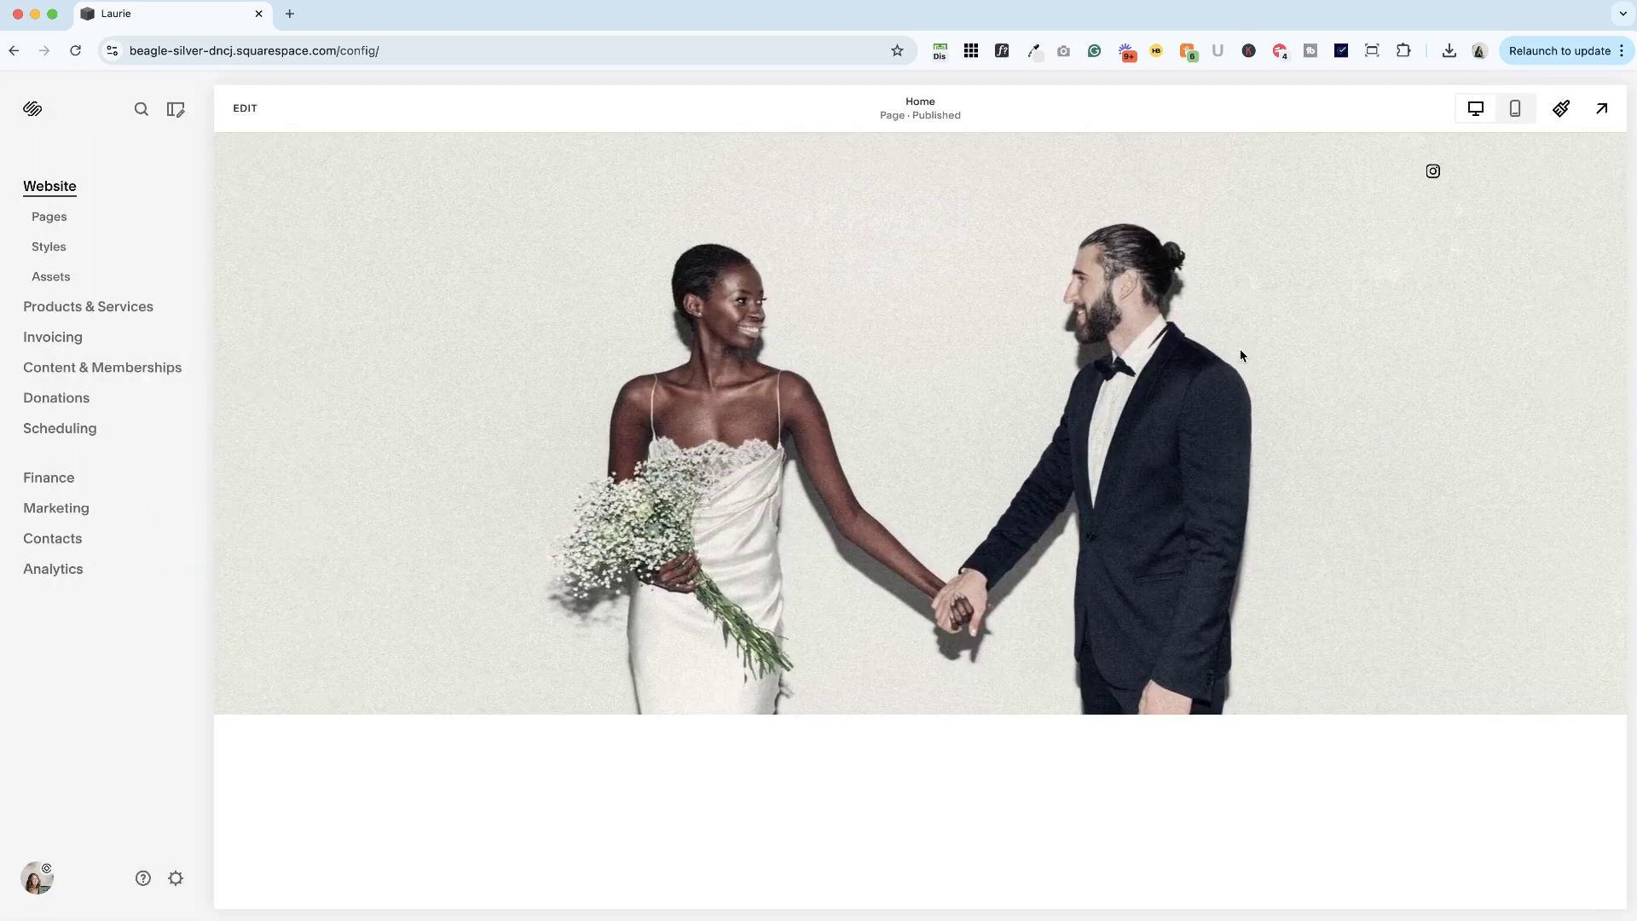
scroll(1240, 356, "down", 5)
scroll(1240, 355, "down", 4)
scroll(1239, 355, "down", 3)
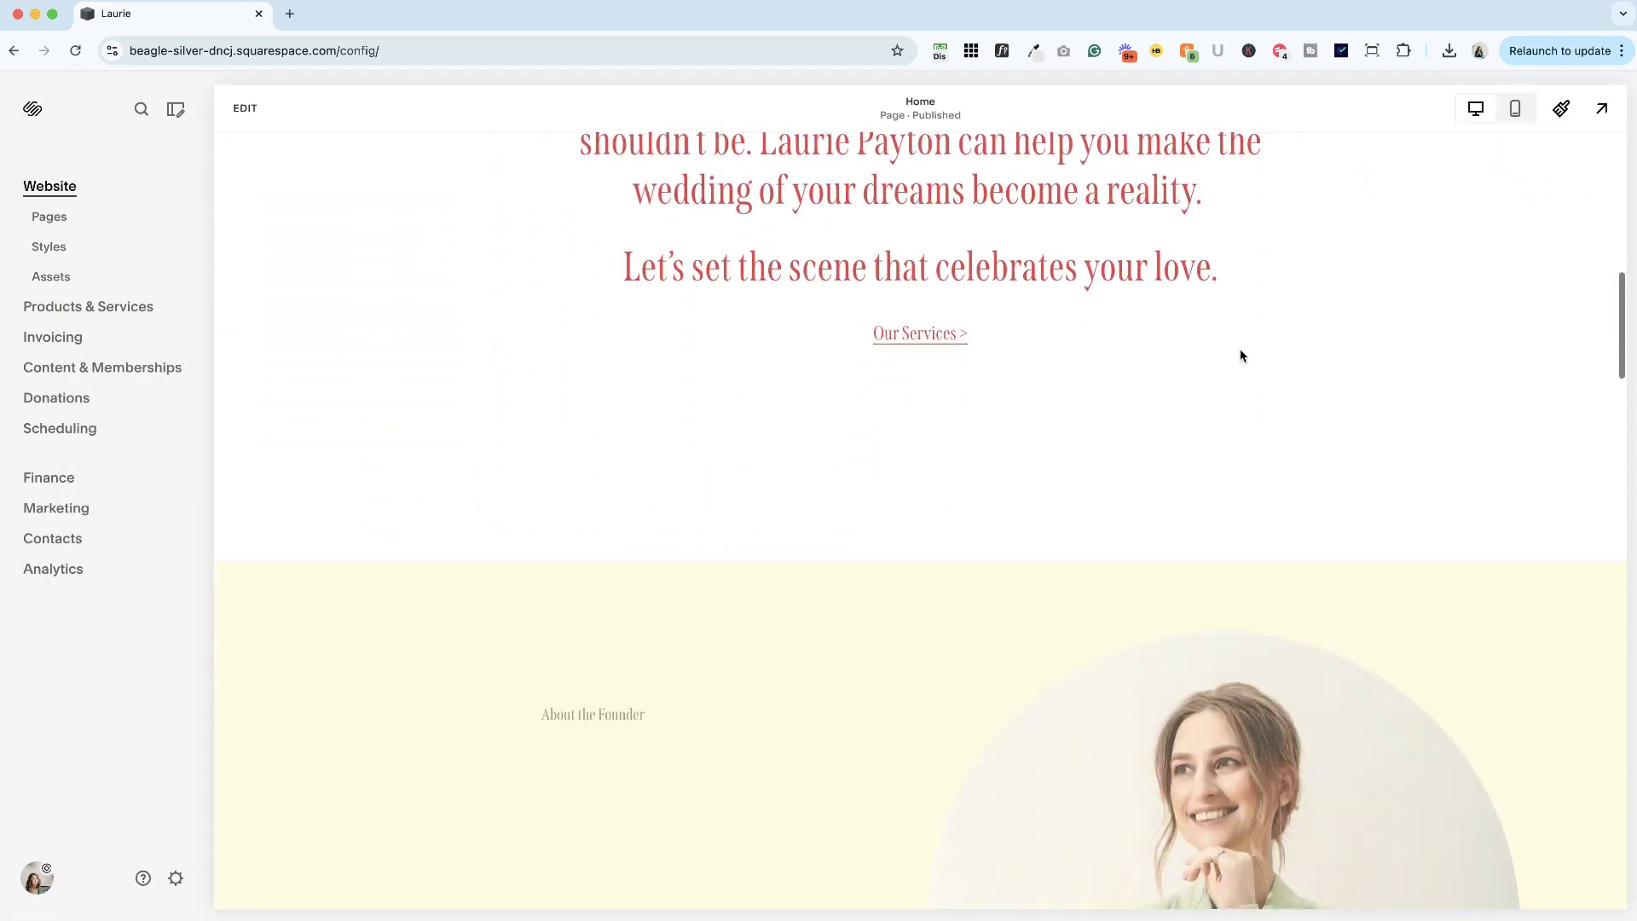
scroll(1239, 355, "down", 3)
scroll(1240, 355, "down", 3)
scroll(1240, 356, "down", 2)
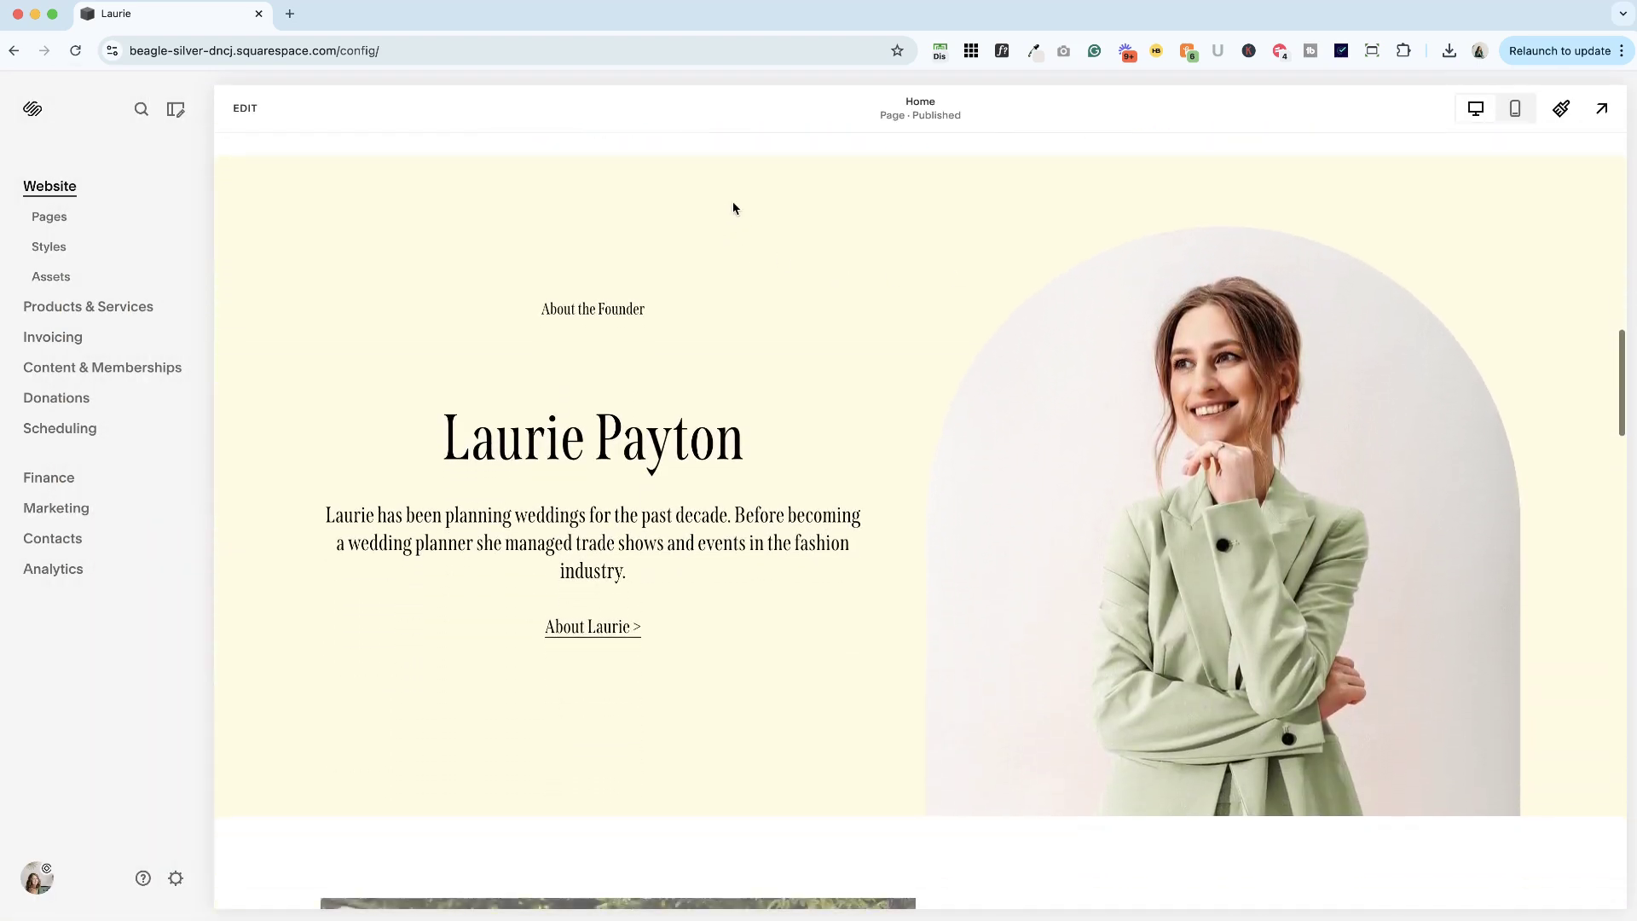
scroll(1055, 409, "down", 1)
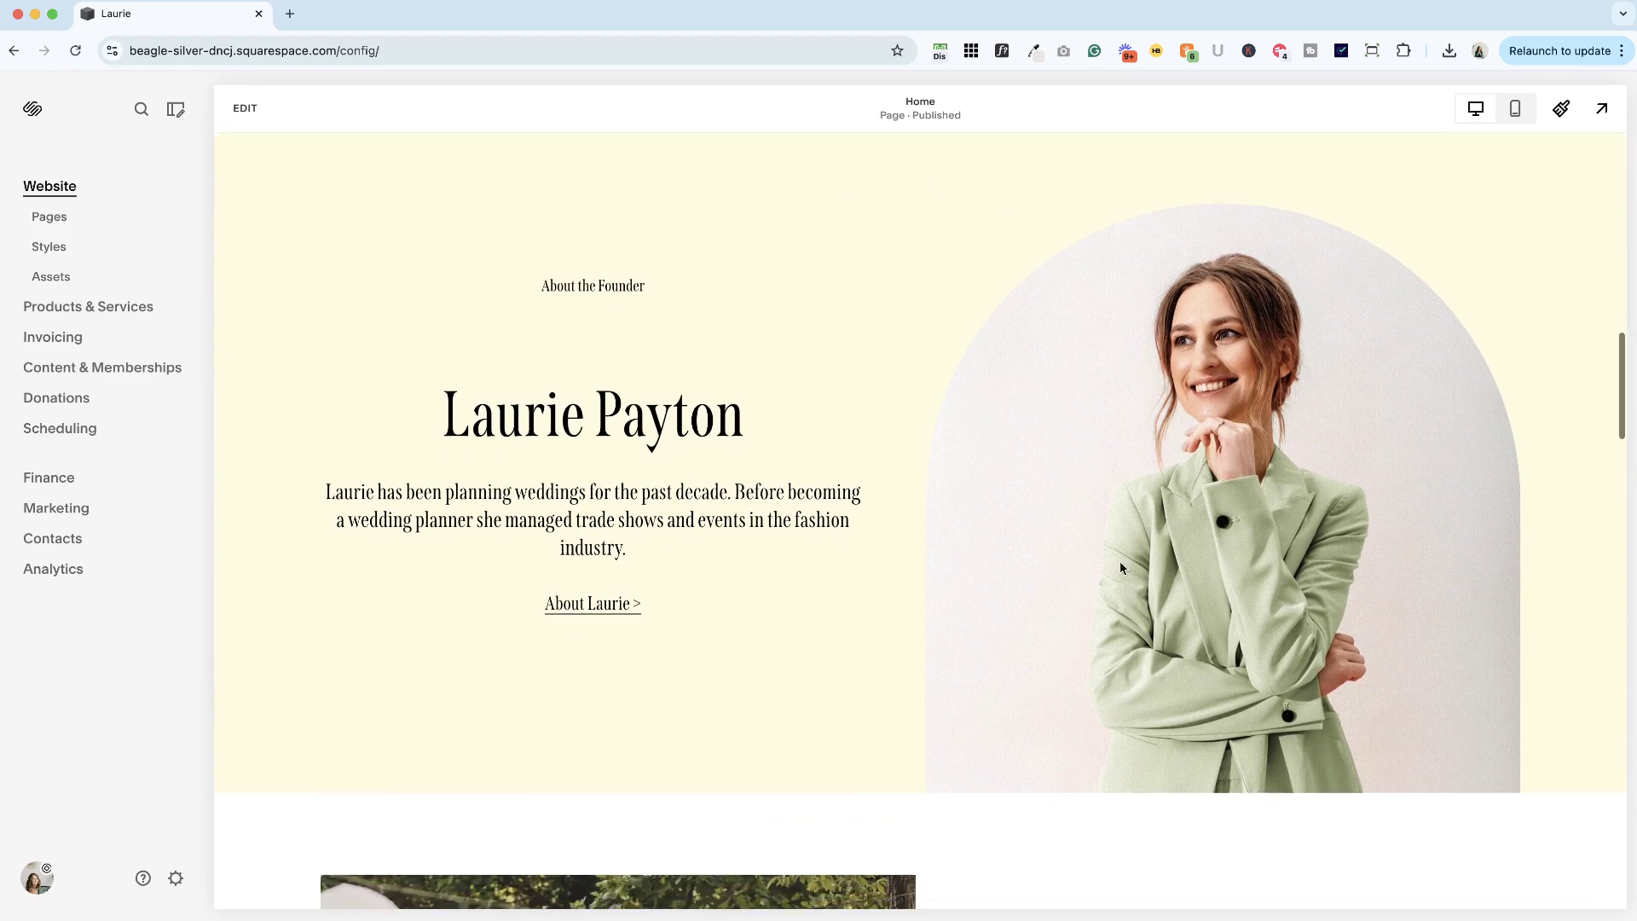
scroll(1070, 802, "down", 2)
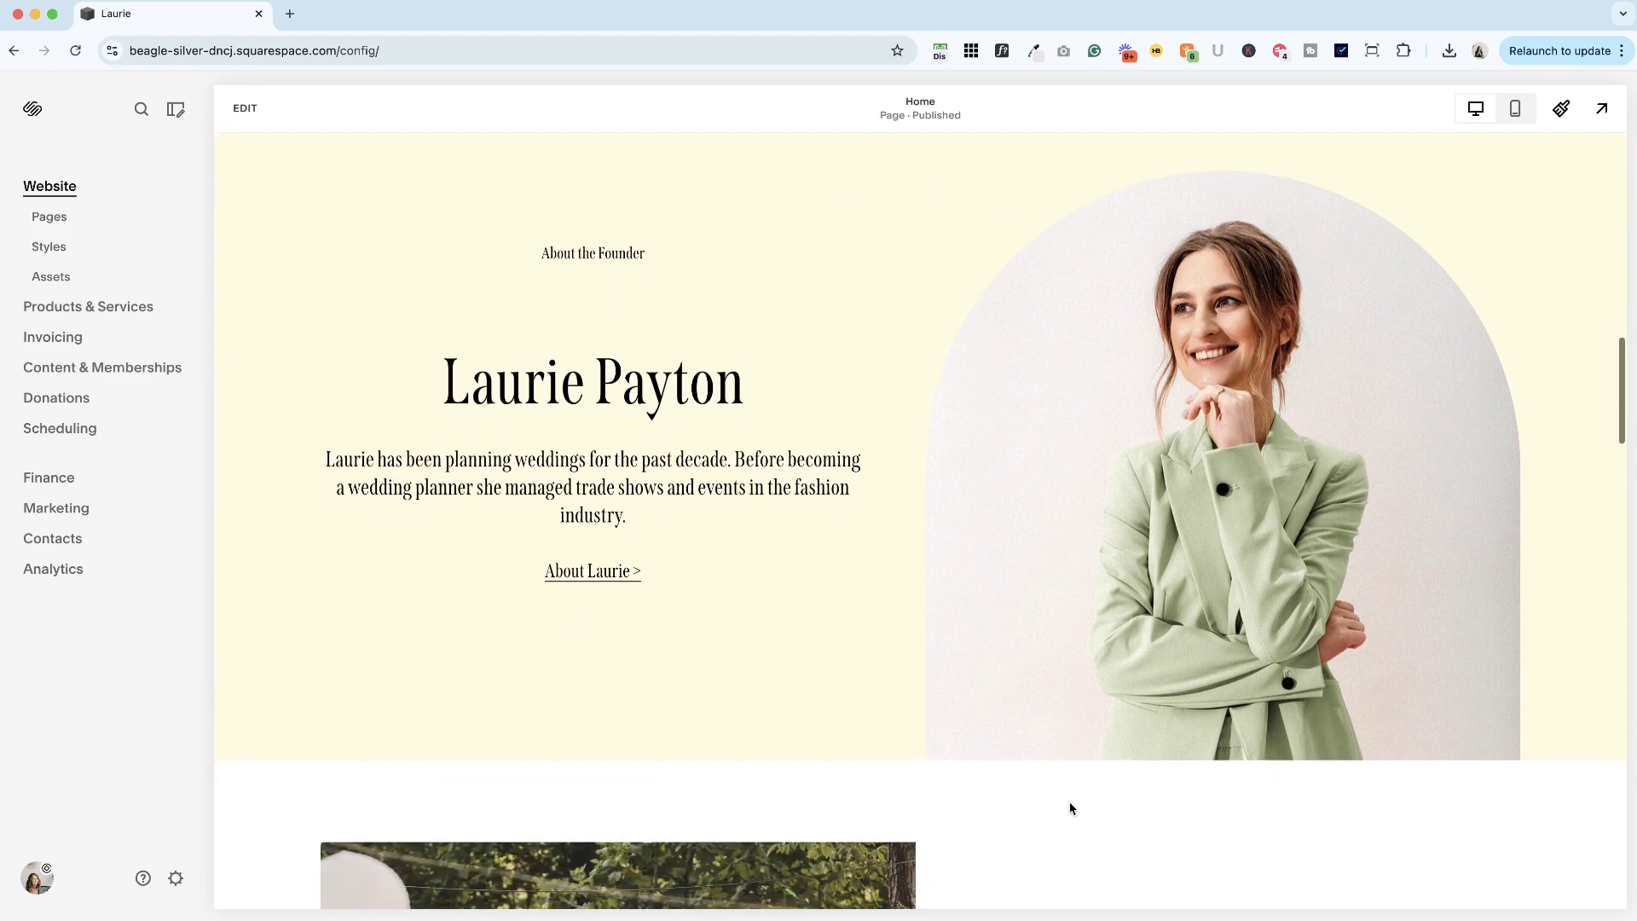
scroll(1069, 801, "down", 1)
scroll(1070, 803, "up", 3)
scroll(1070, 803, "up", 2)
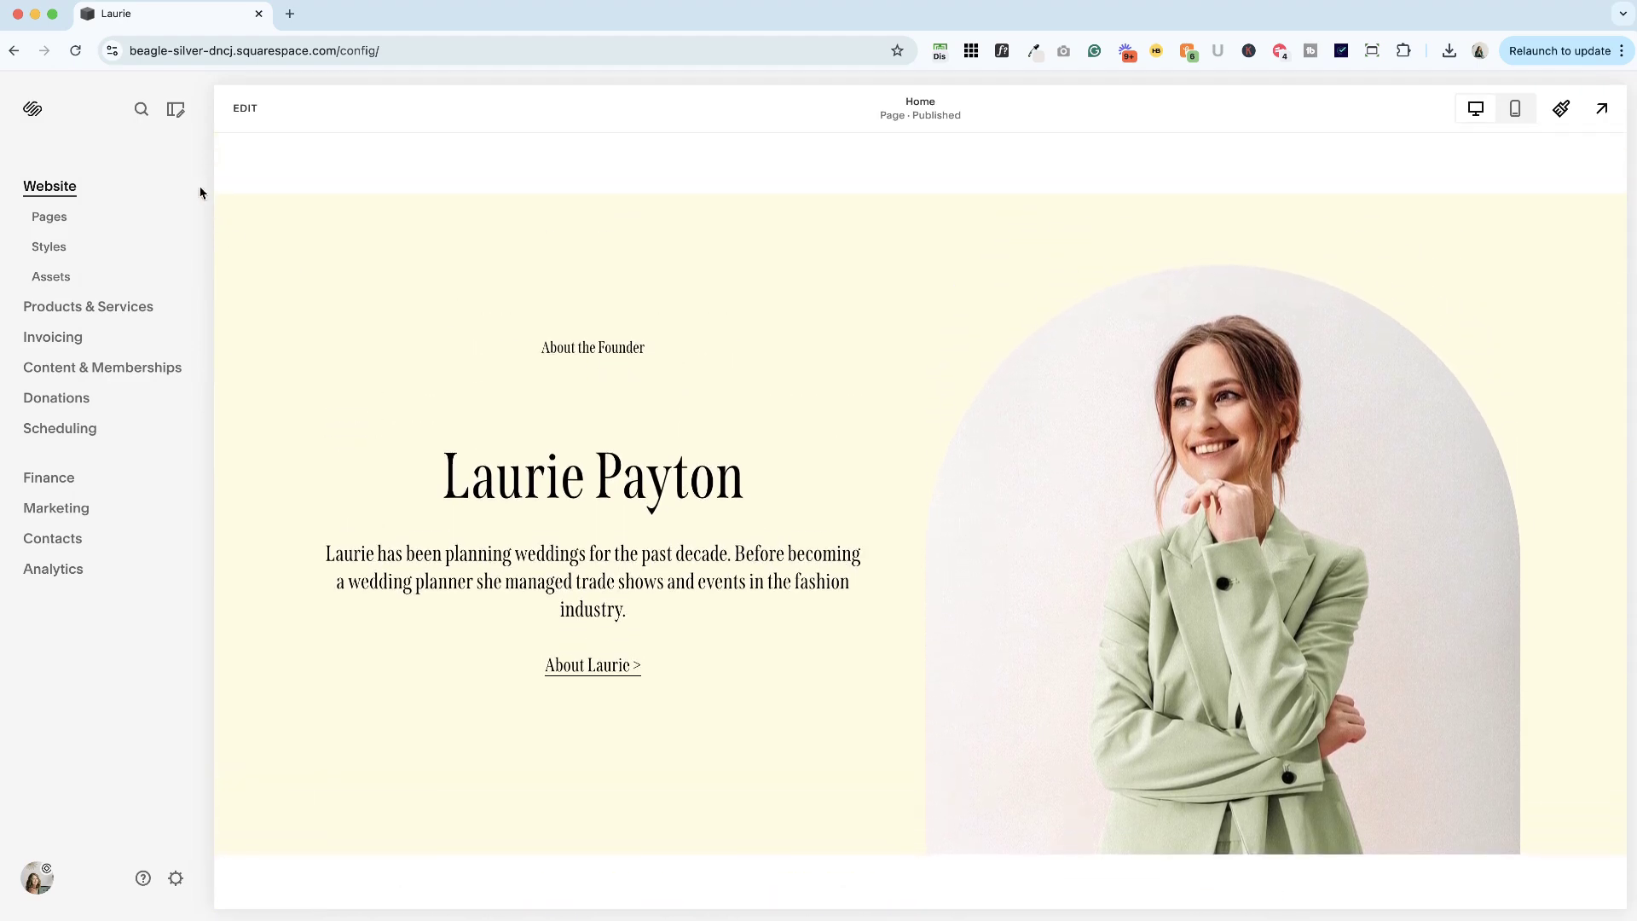
left_click(245, 108)
scroll(930, 388, "down", 3)
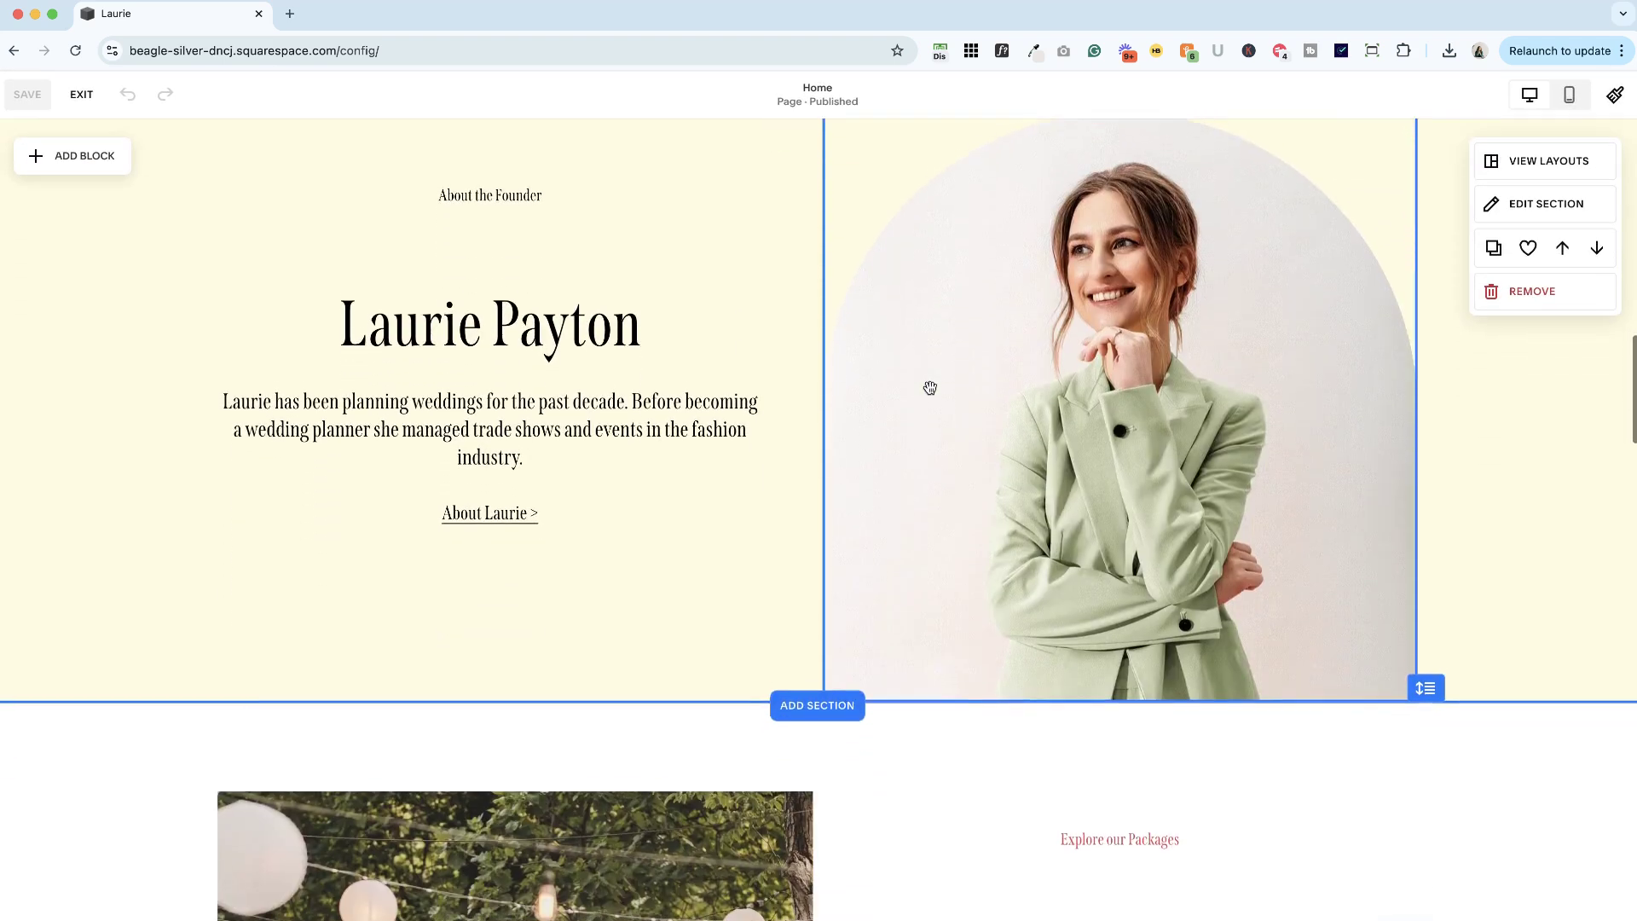
scroll(930, 388, "down", 1)
scroll(930, 388, "up", 2)
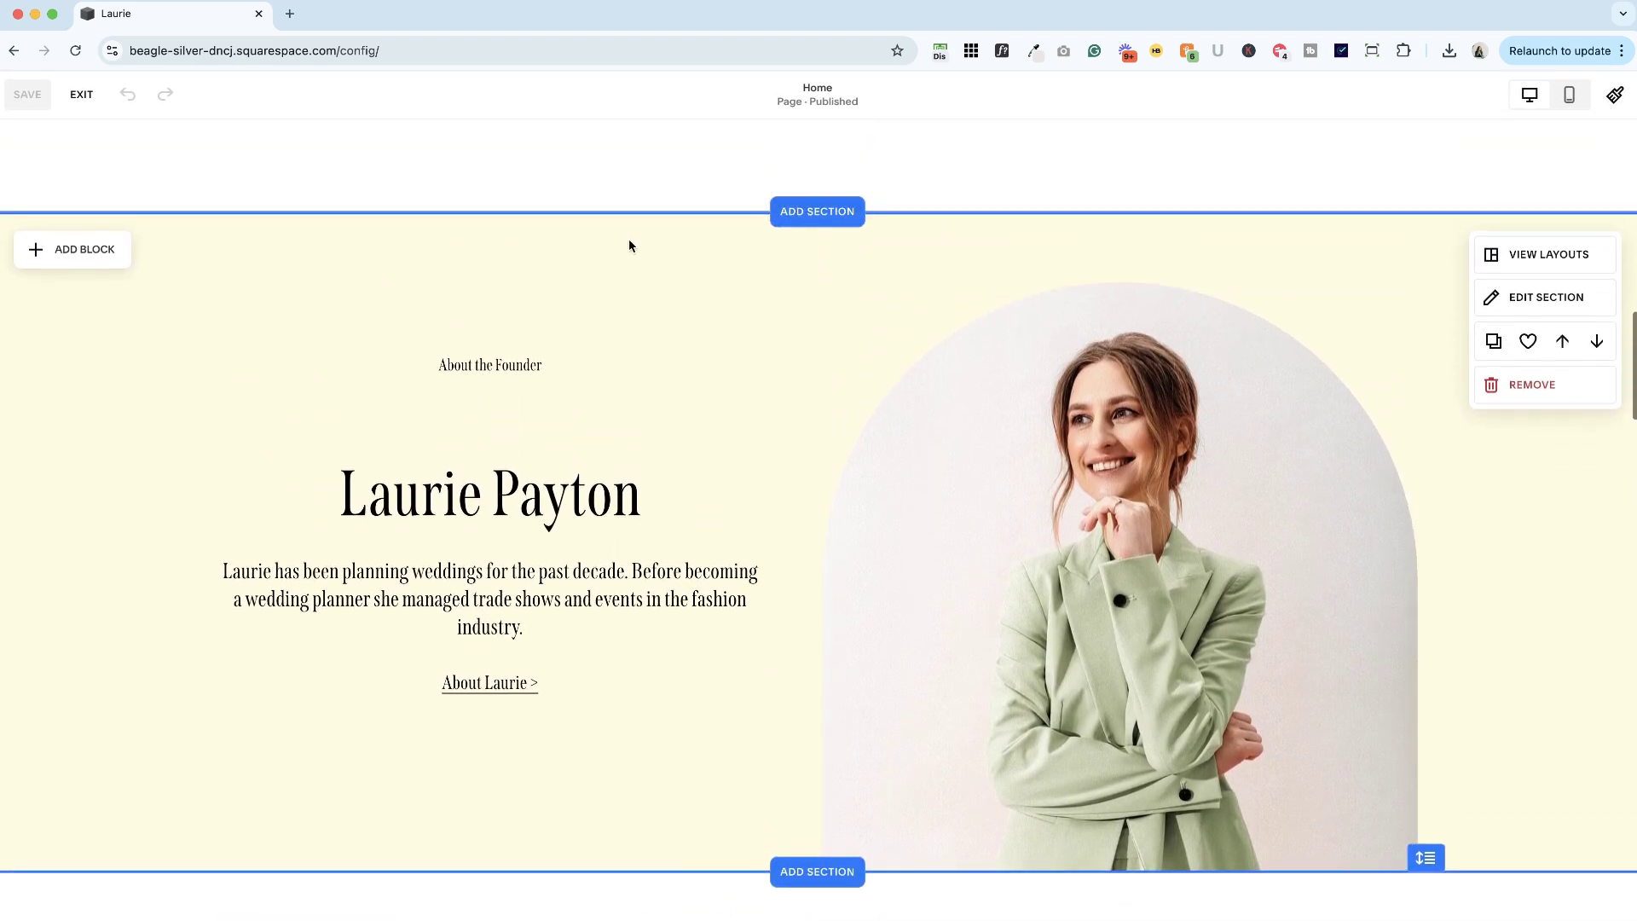
scroll(972, 476, "up", 1)
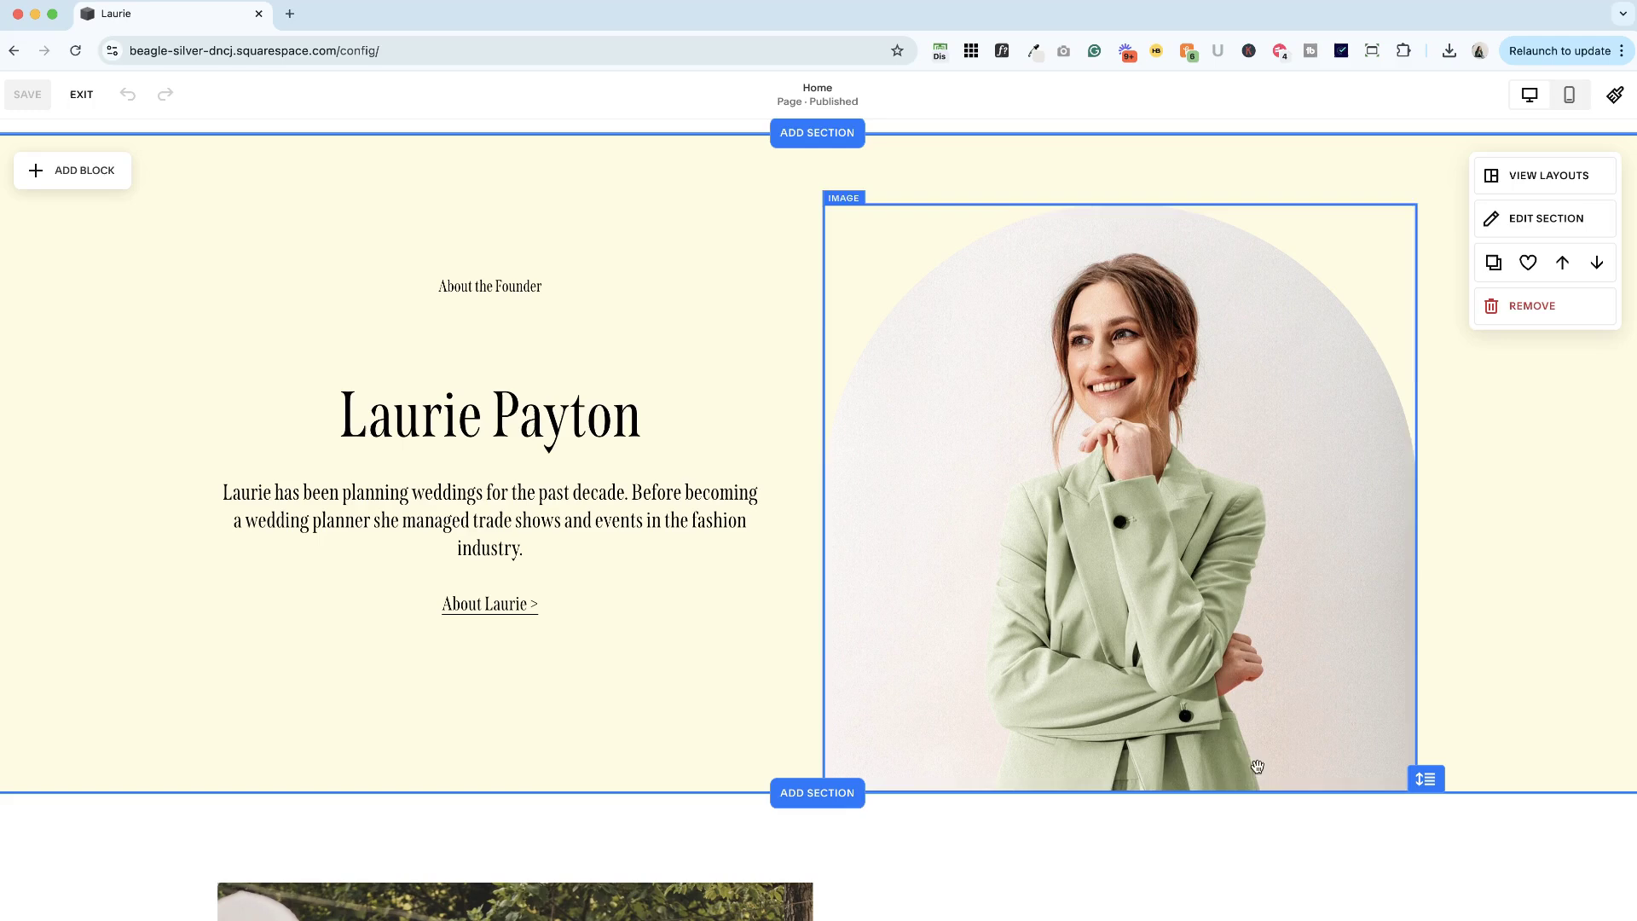
Step: Extend the founder section's bottom edge to add yellow space below the portrait
mouse_move(1422, 783)
left_mouse_down()
mouse_move(1437, 781)
mouse_move(1427, 851)
left_mouse_up()
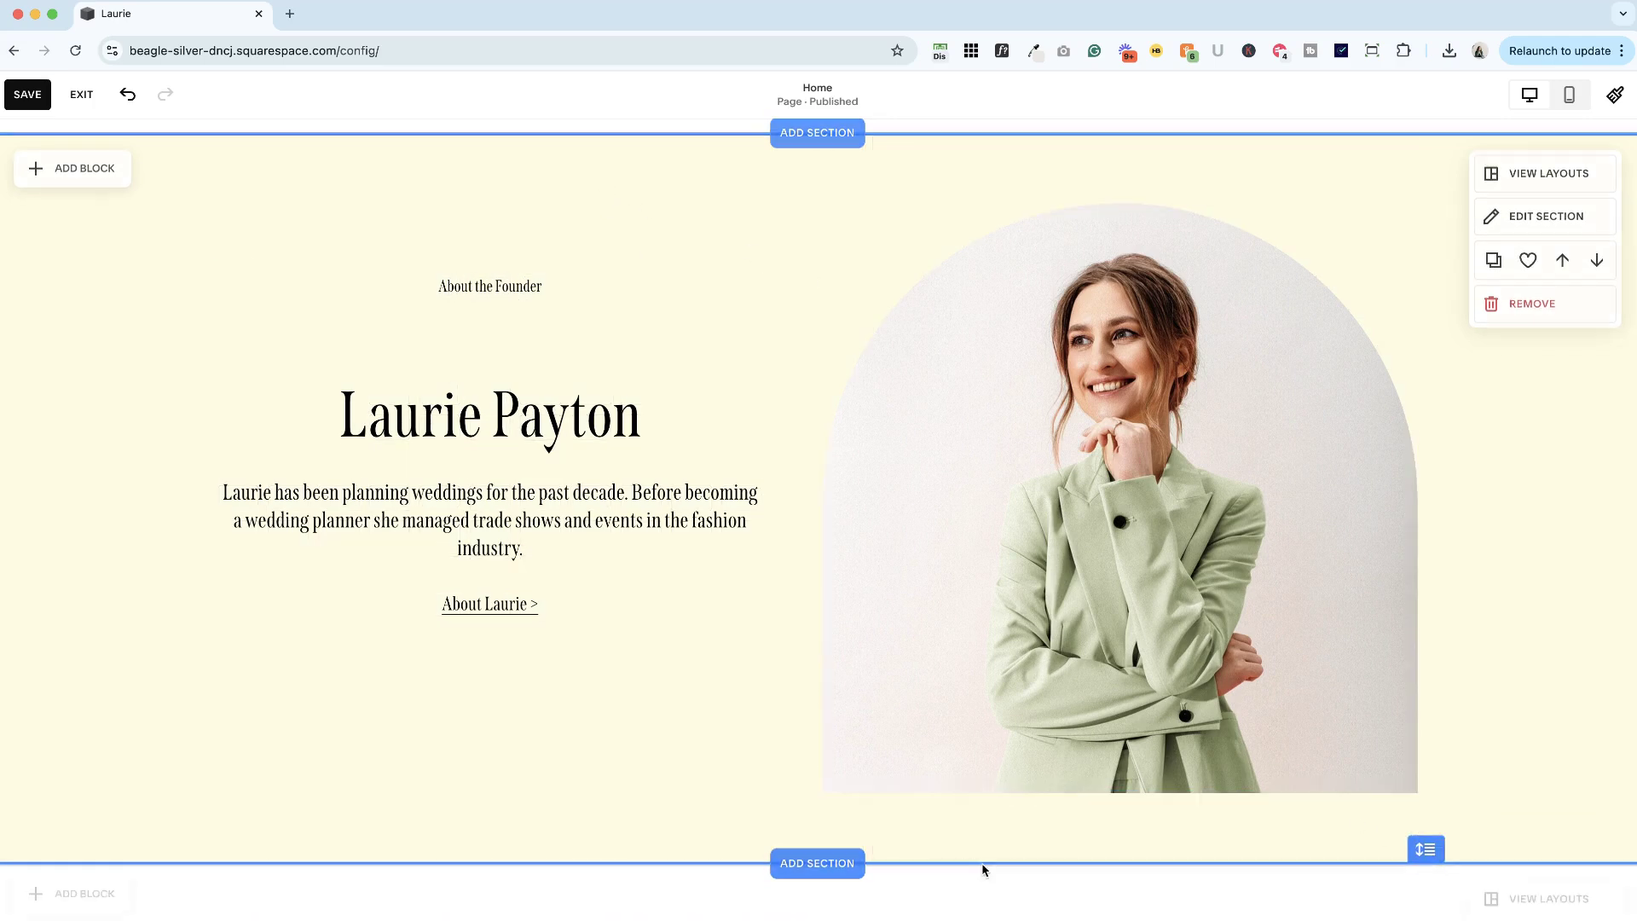
Step: Toggle Fill Screen on the founder section and move the text and portrait group upward
left_click(1530, 217)
left_click(1591, 409)
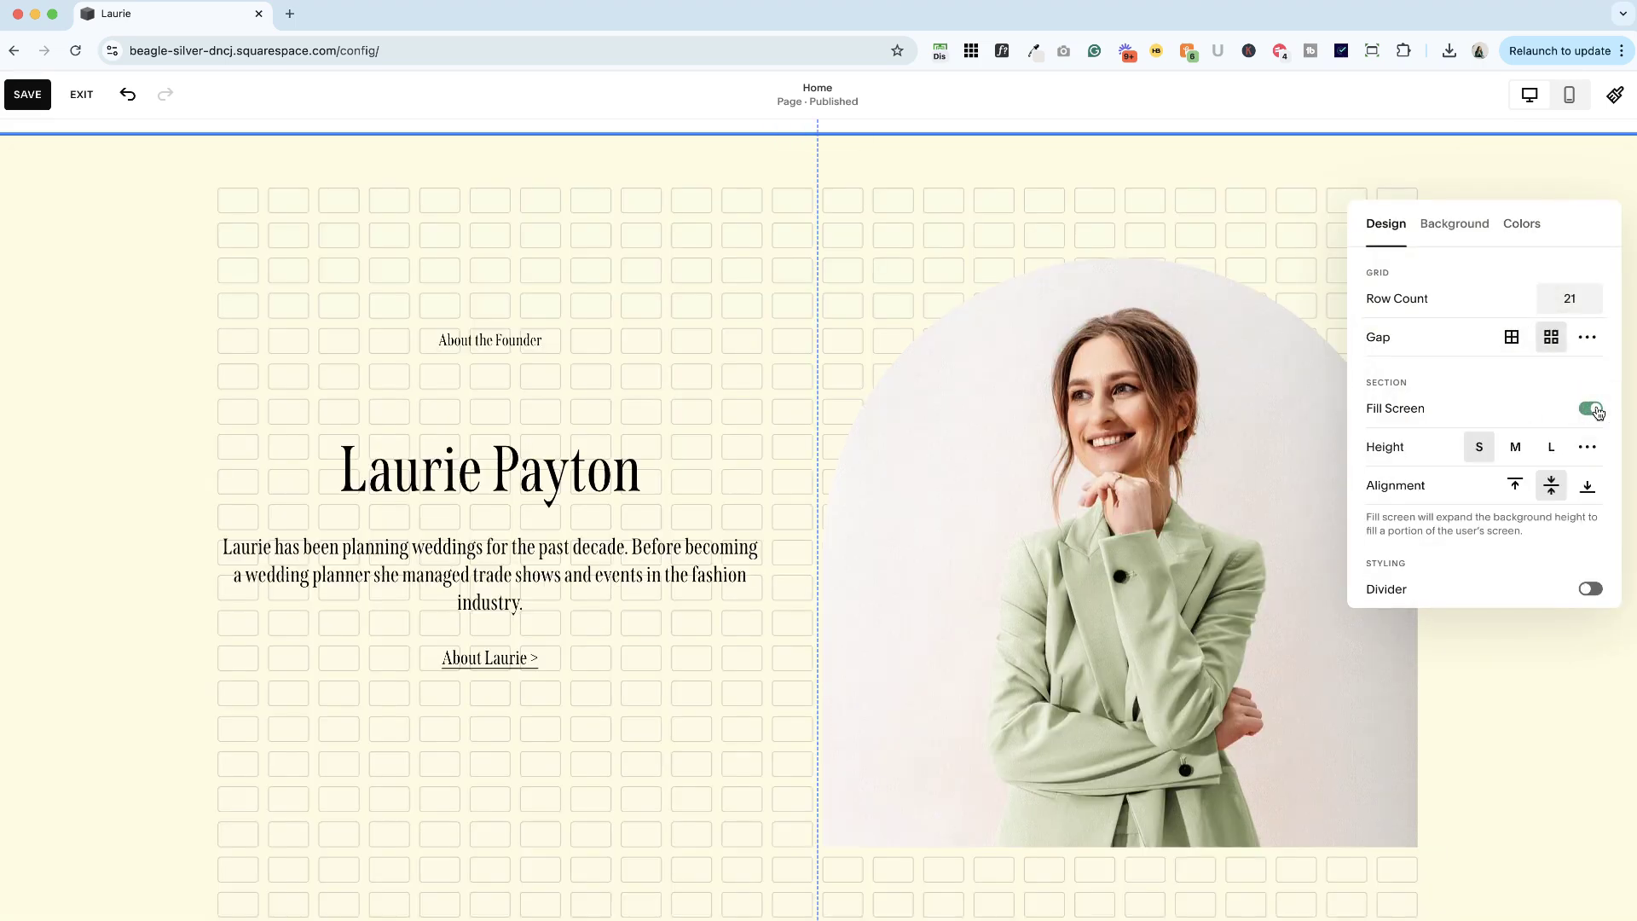
scroll(1179, 475, "down", 3)
scroll(1180, 475, "up", 4)
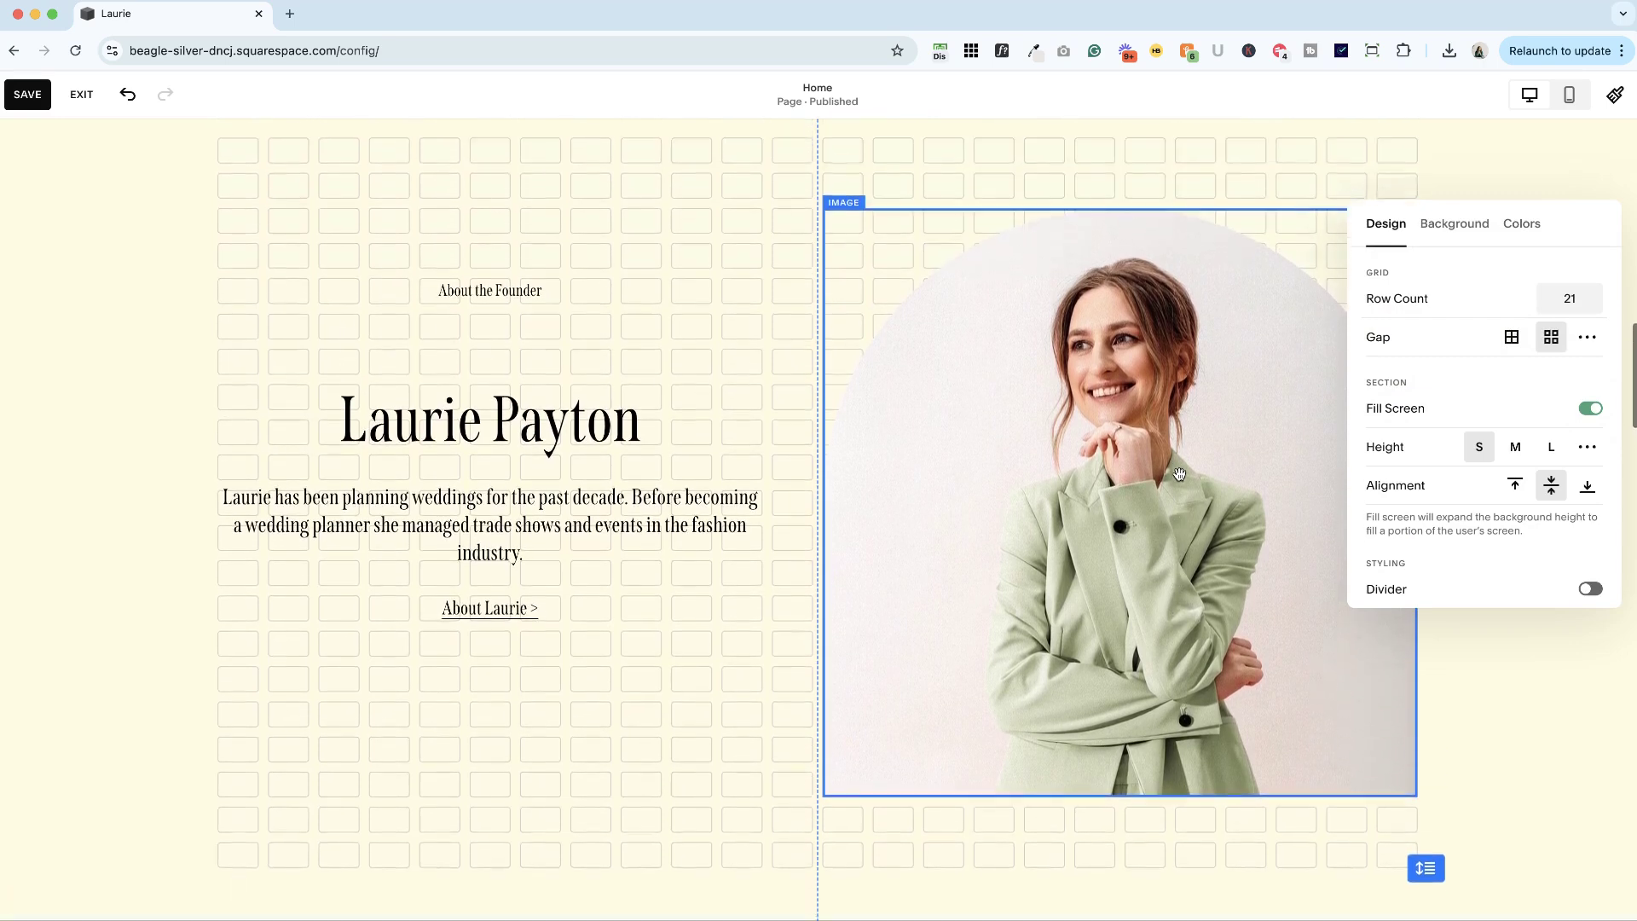
left_click(986, 445)
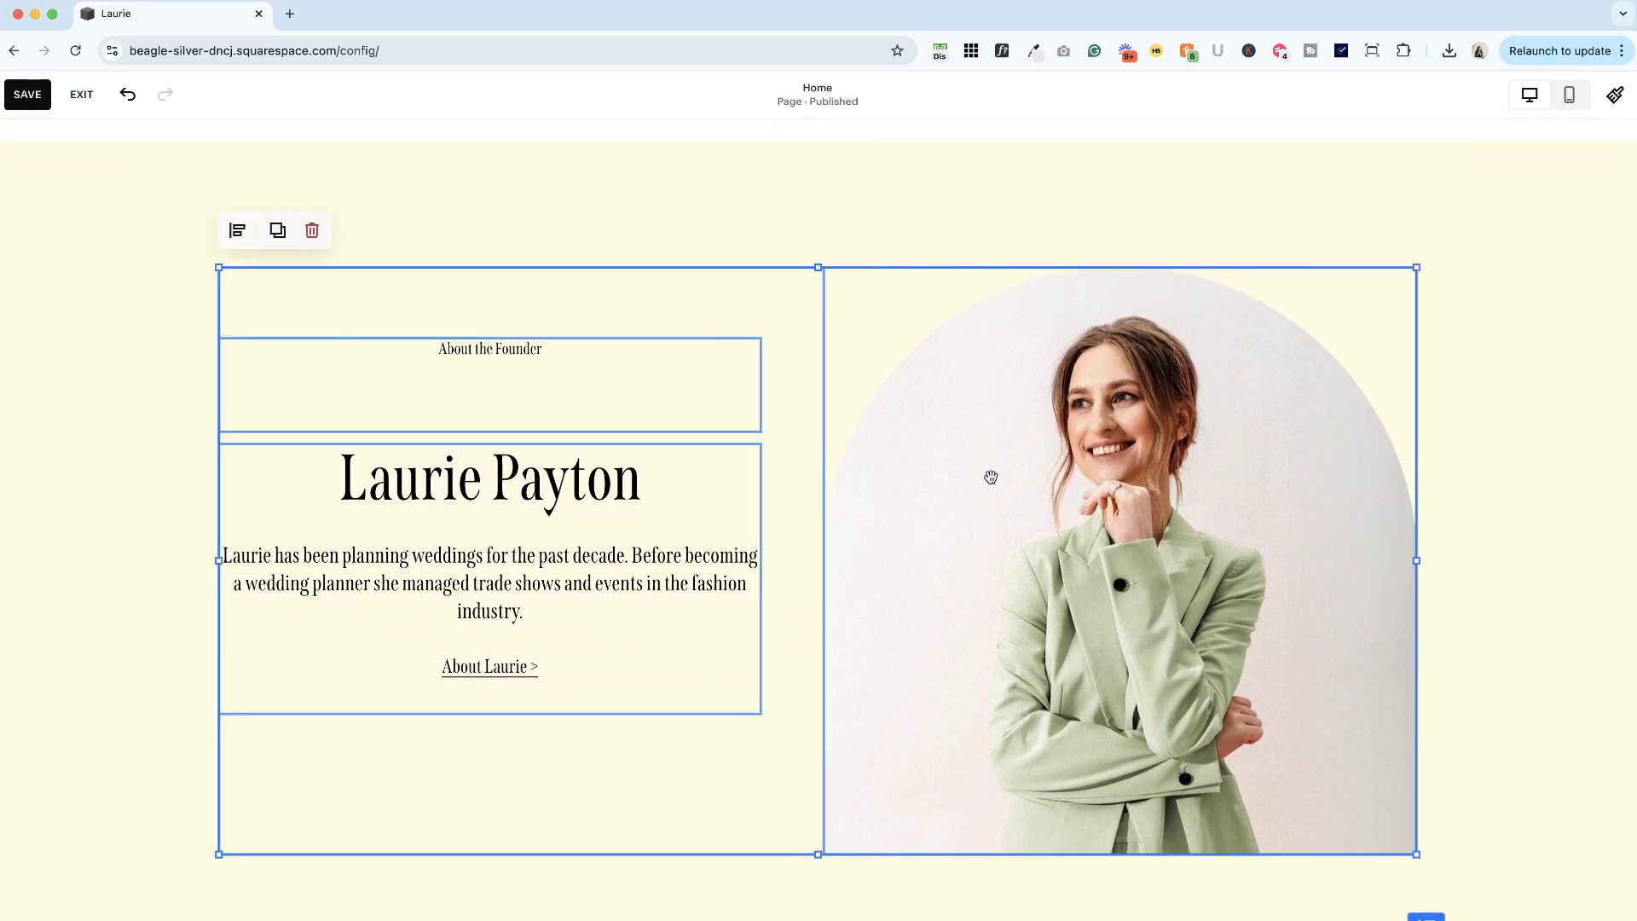
left_click_drag(985, 445, 985, 407)
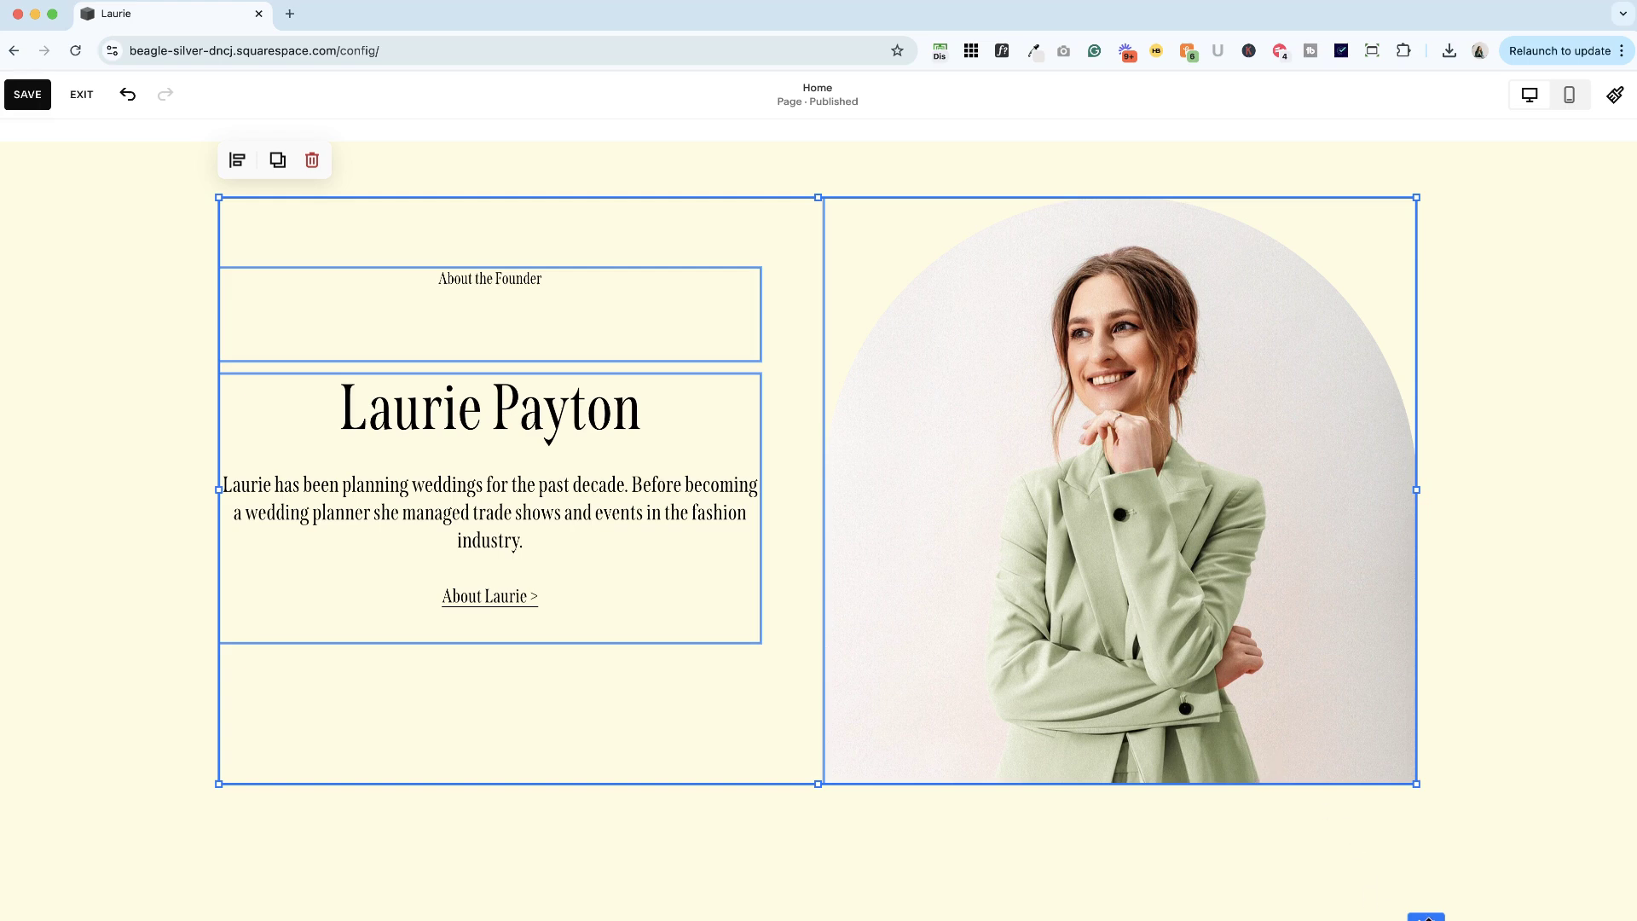
left_click(1425, 912)
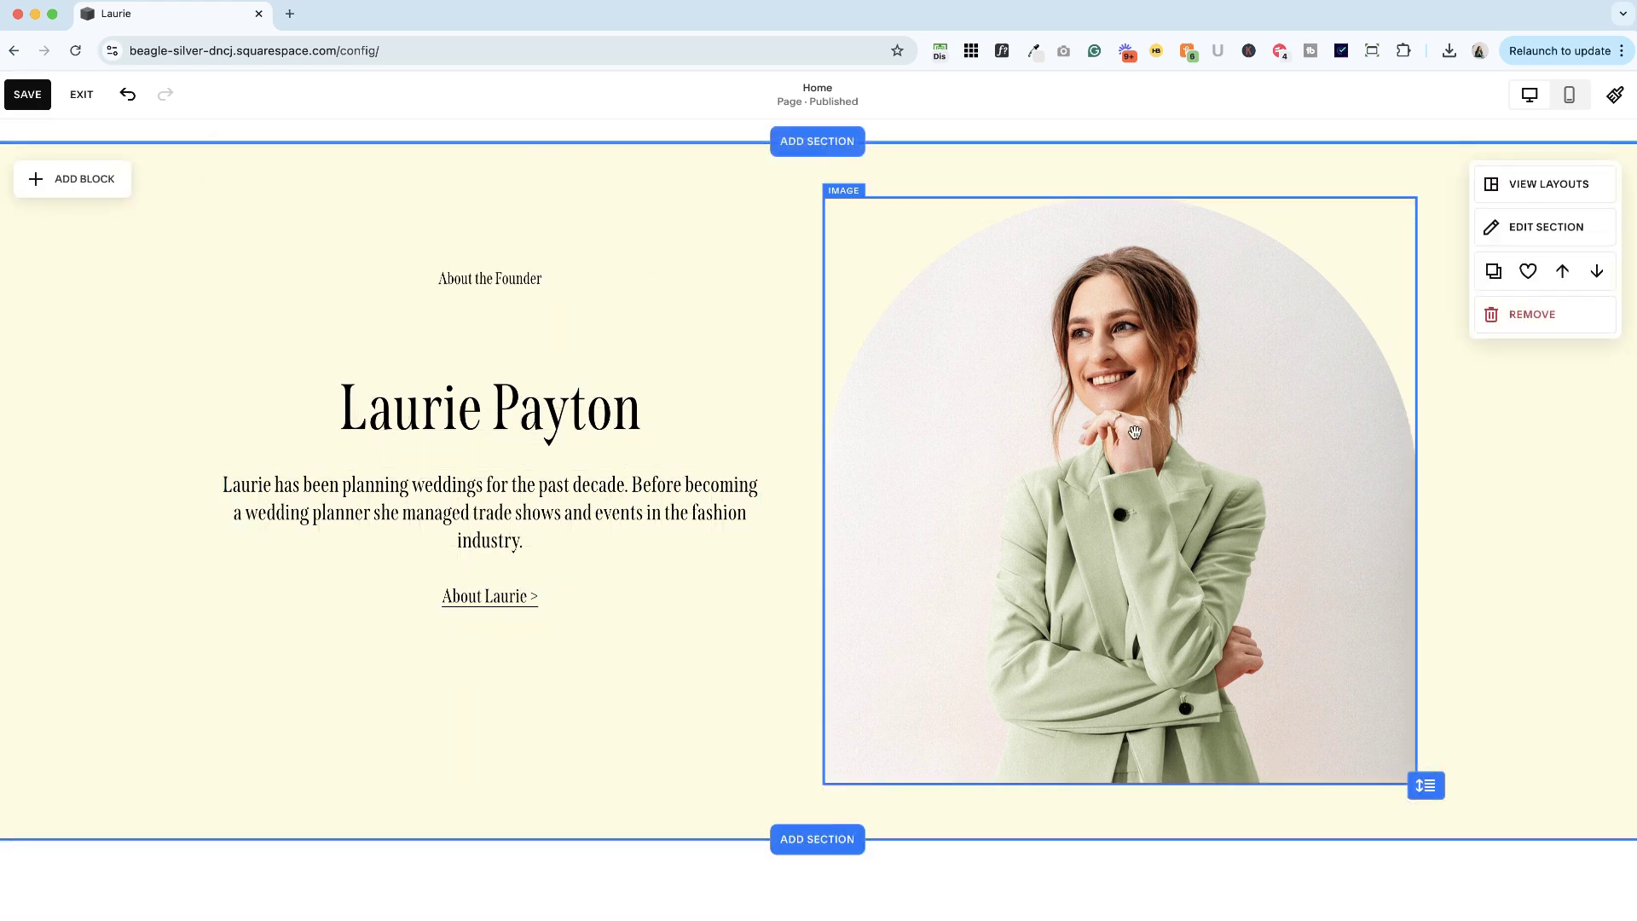
scroll(1133, 431, "up", 2)
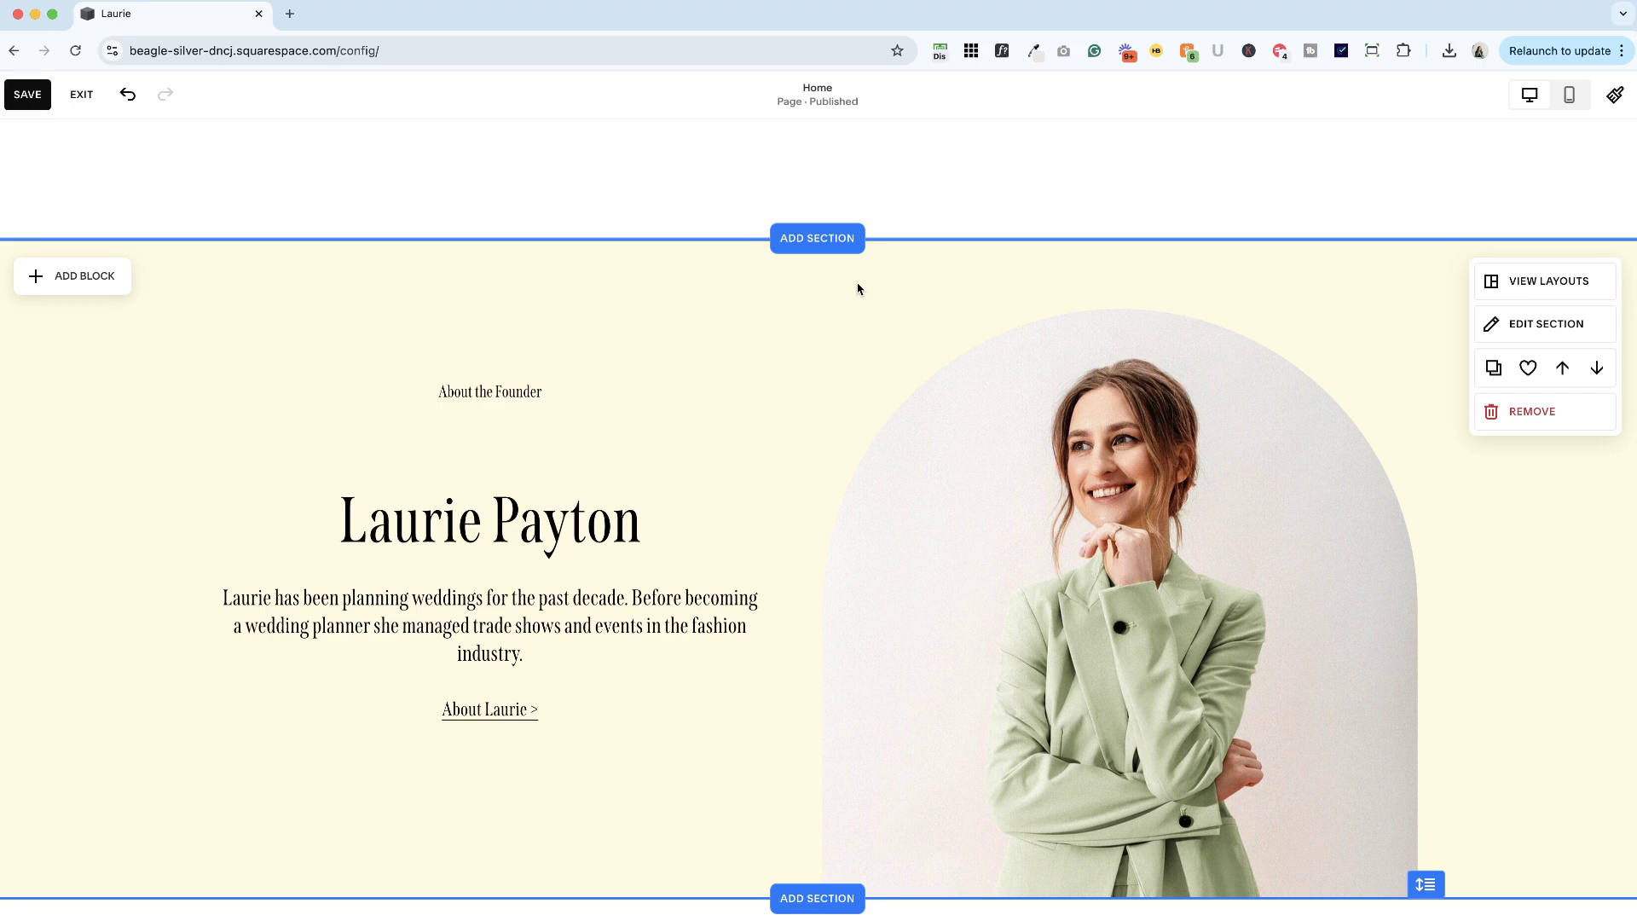
left_click(1545, 324)
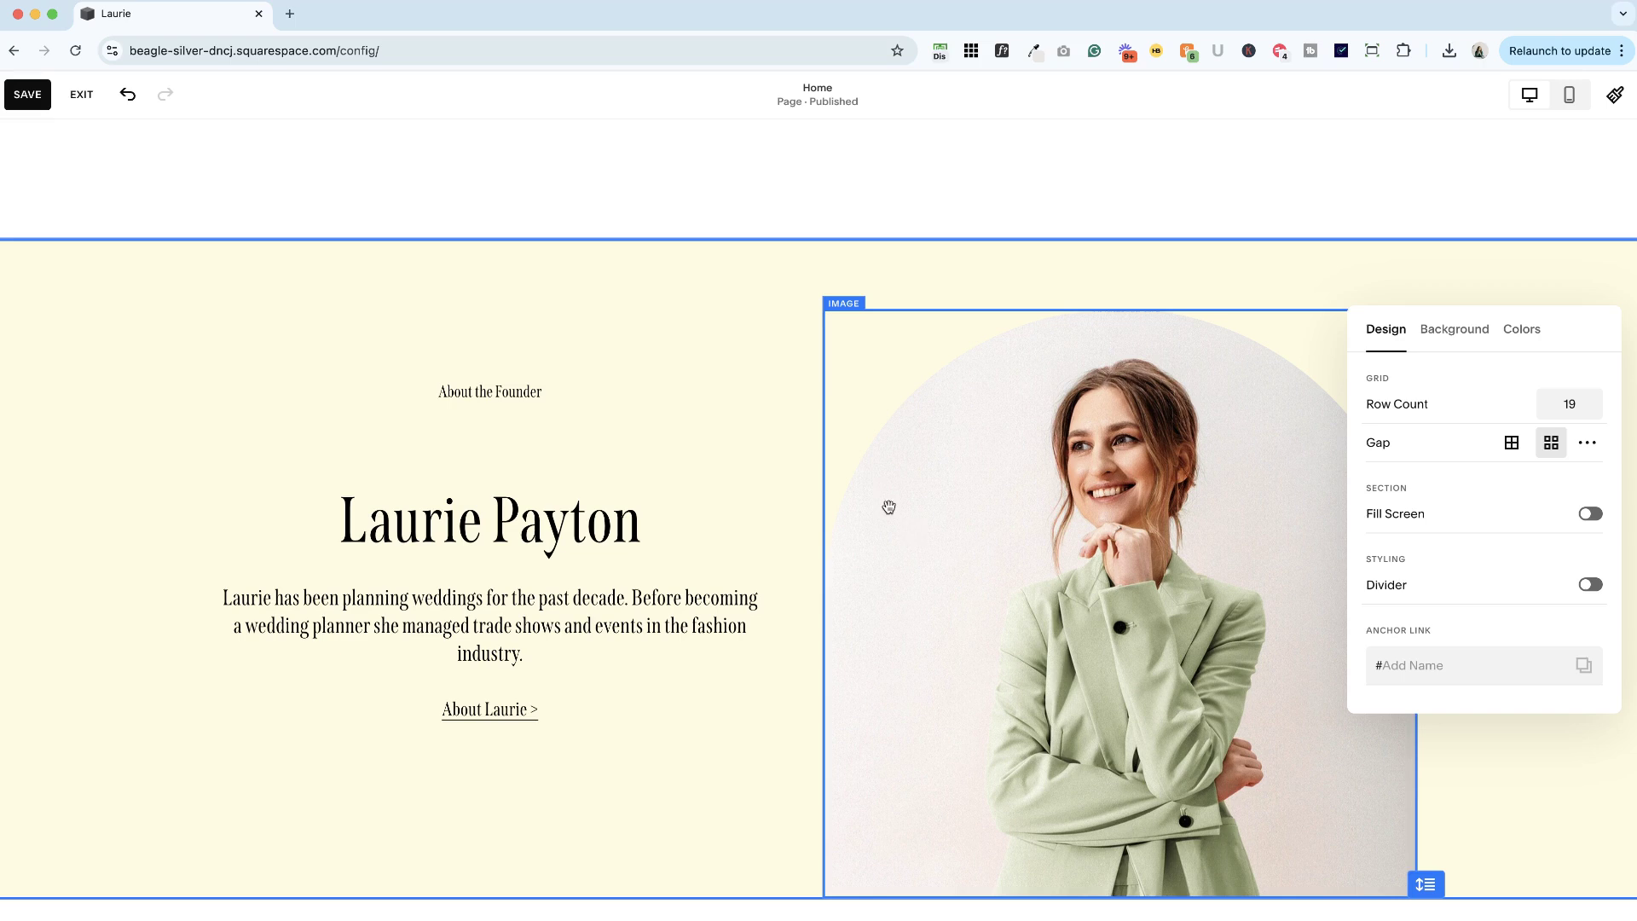
left_click(731, 340)
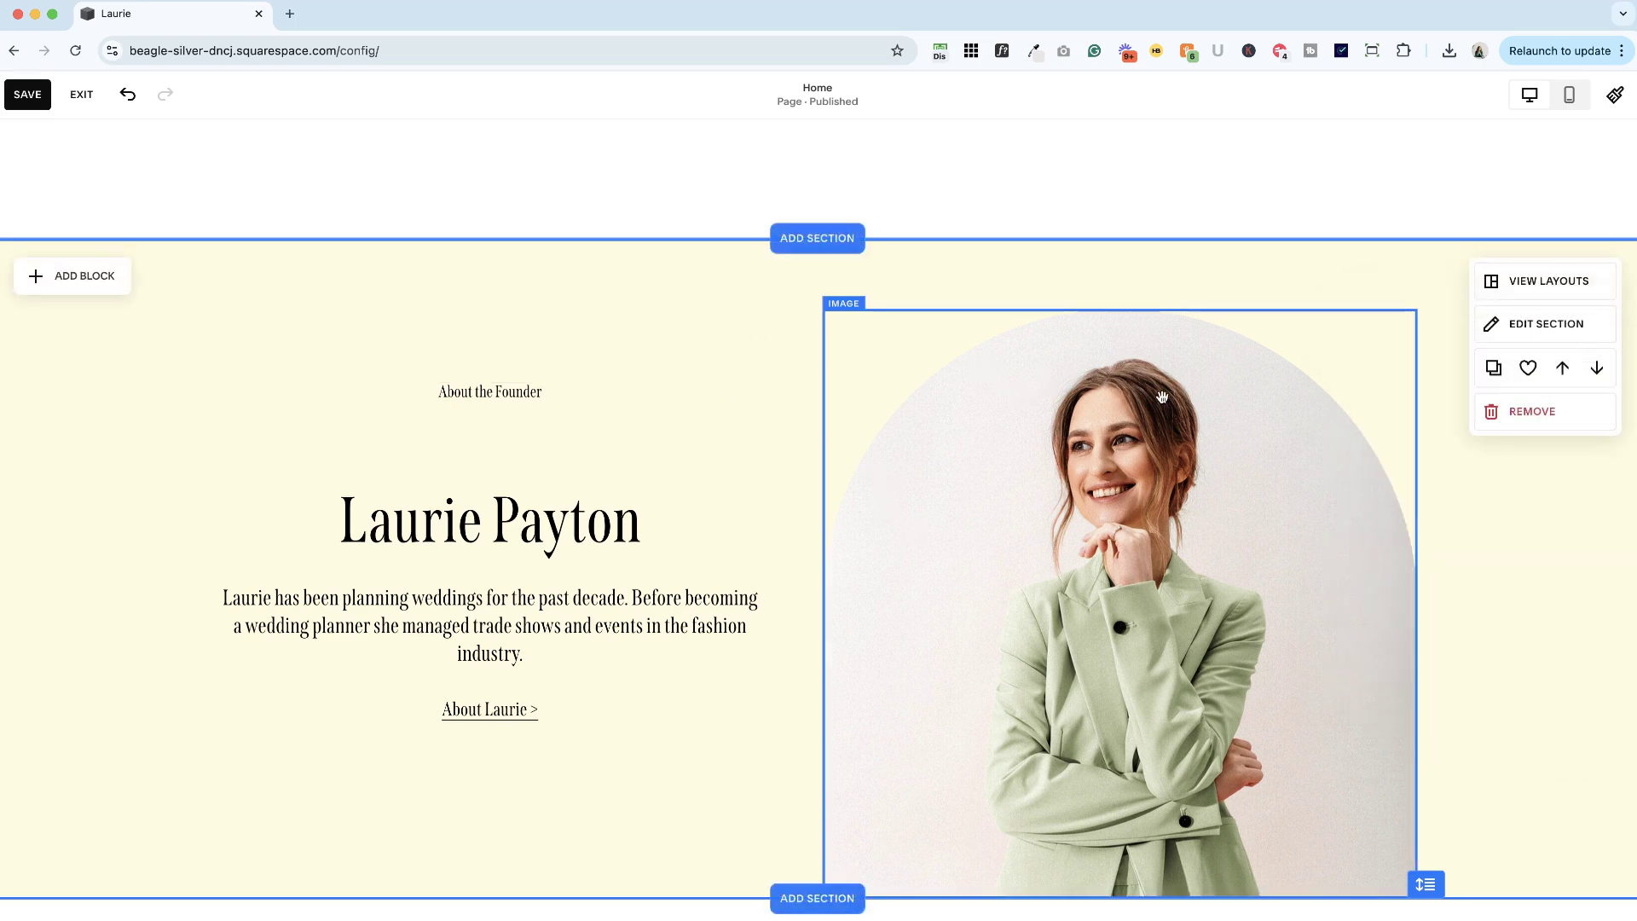
left_click_drag(1163, 397, 1267, 451)
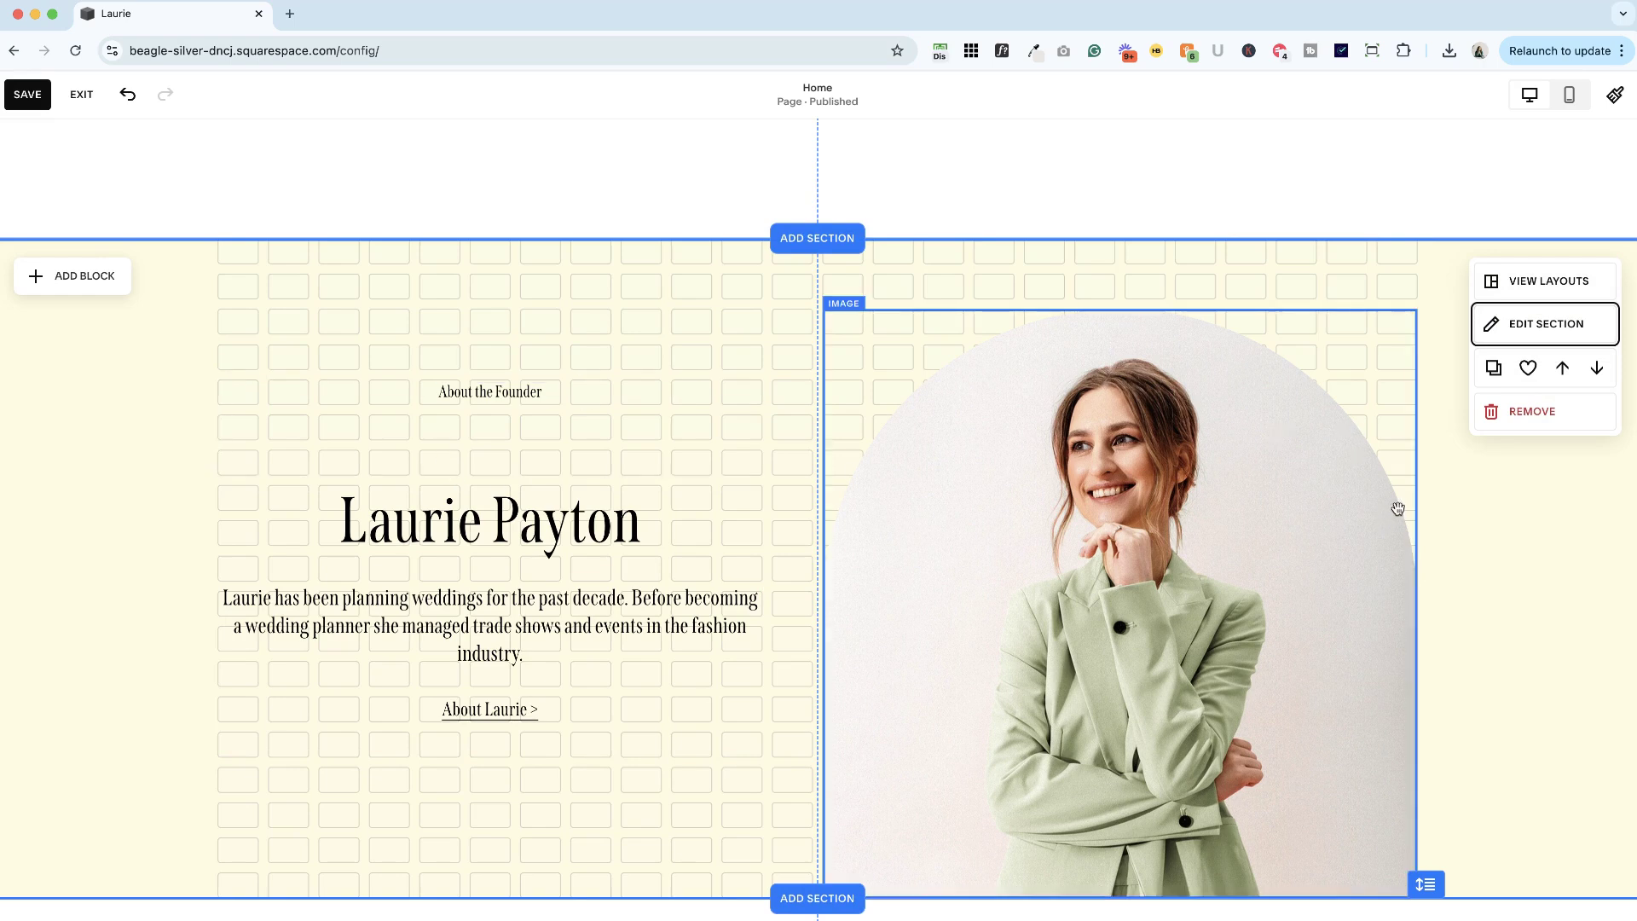
left_click(1545, 324)
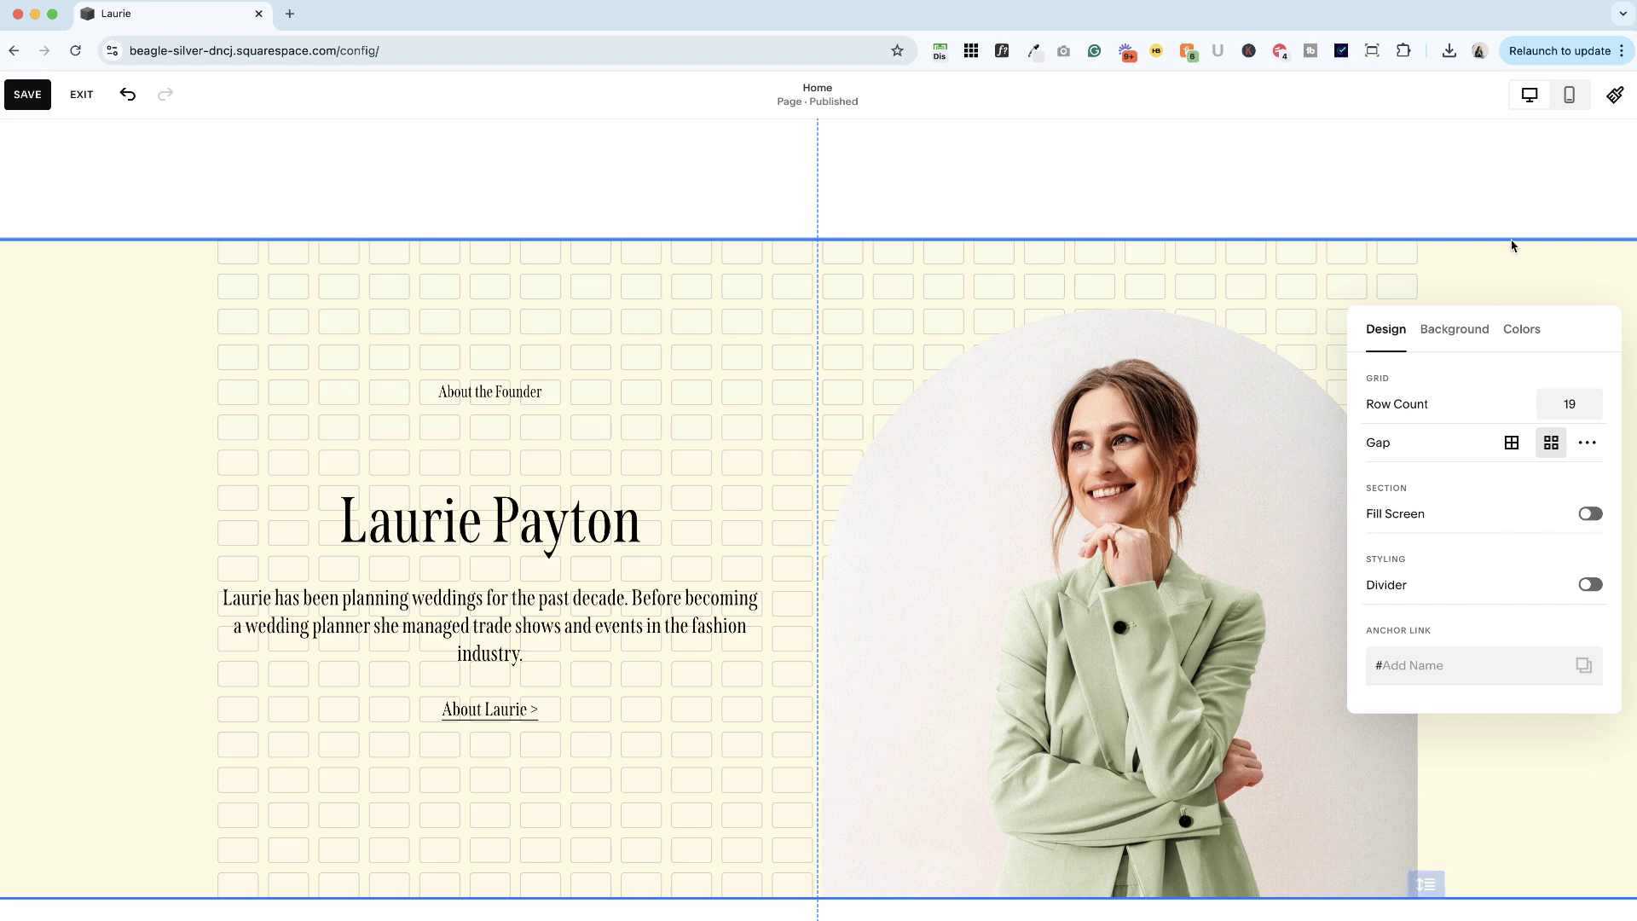
left_click(1427, 282)
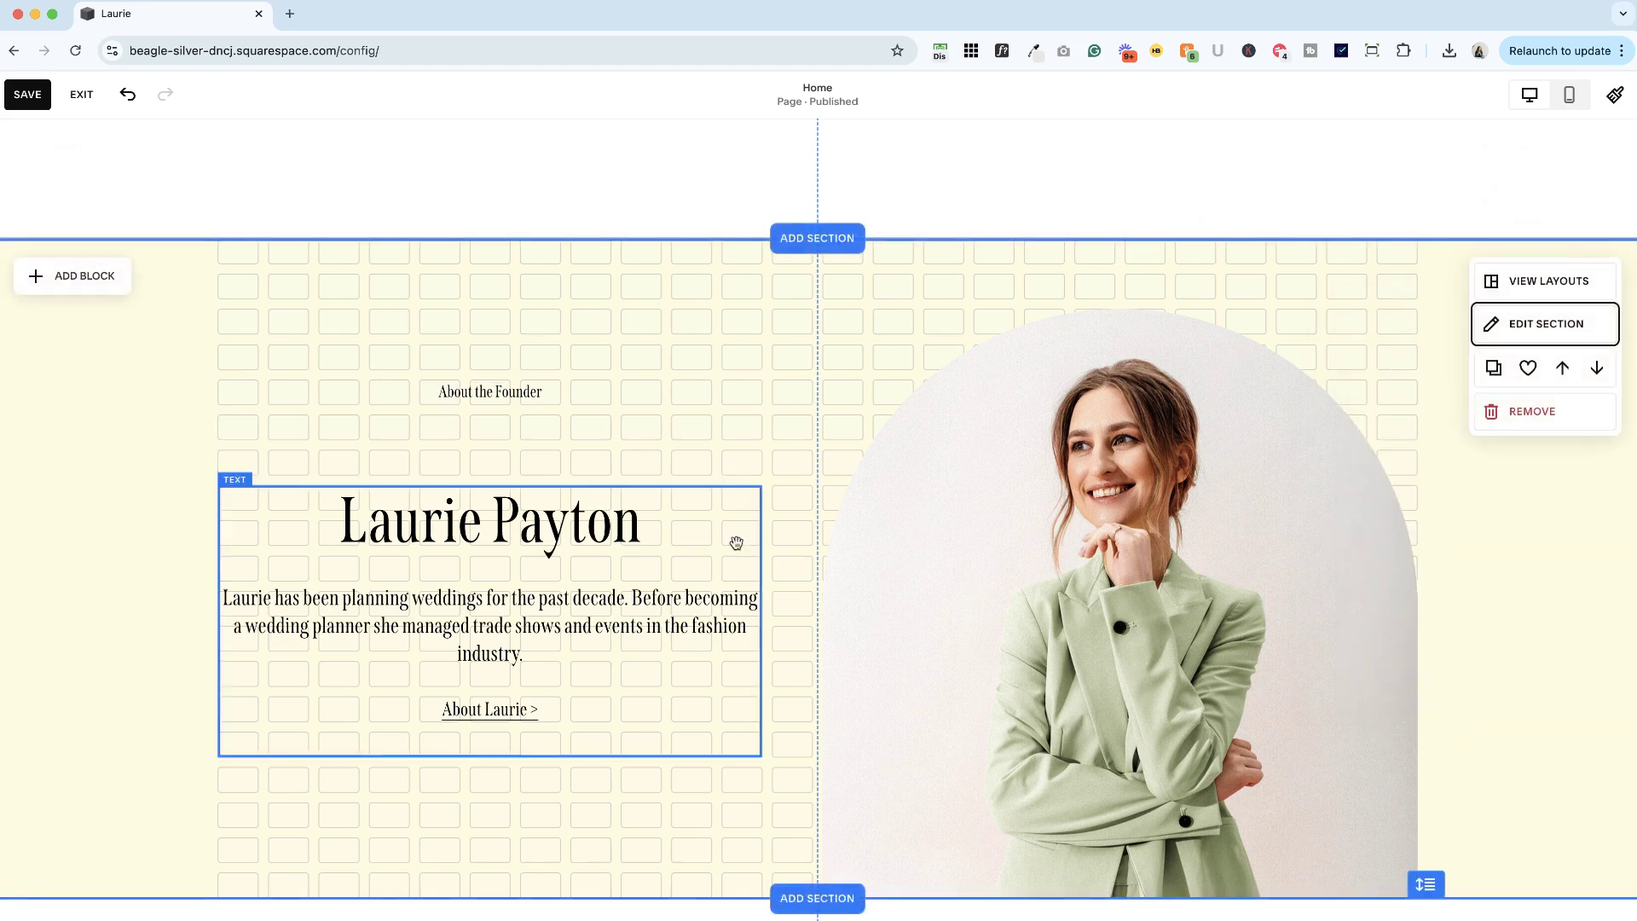
Step: In mobile view, lengthen the founder section so the About Laurie link fully shows
left_click(1568, 96)
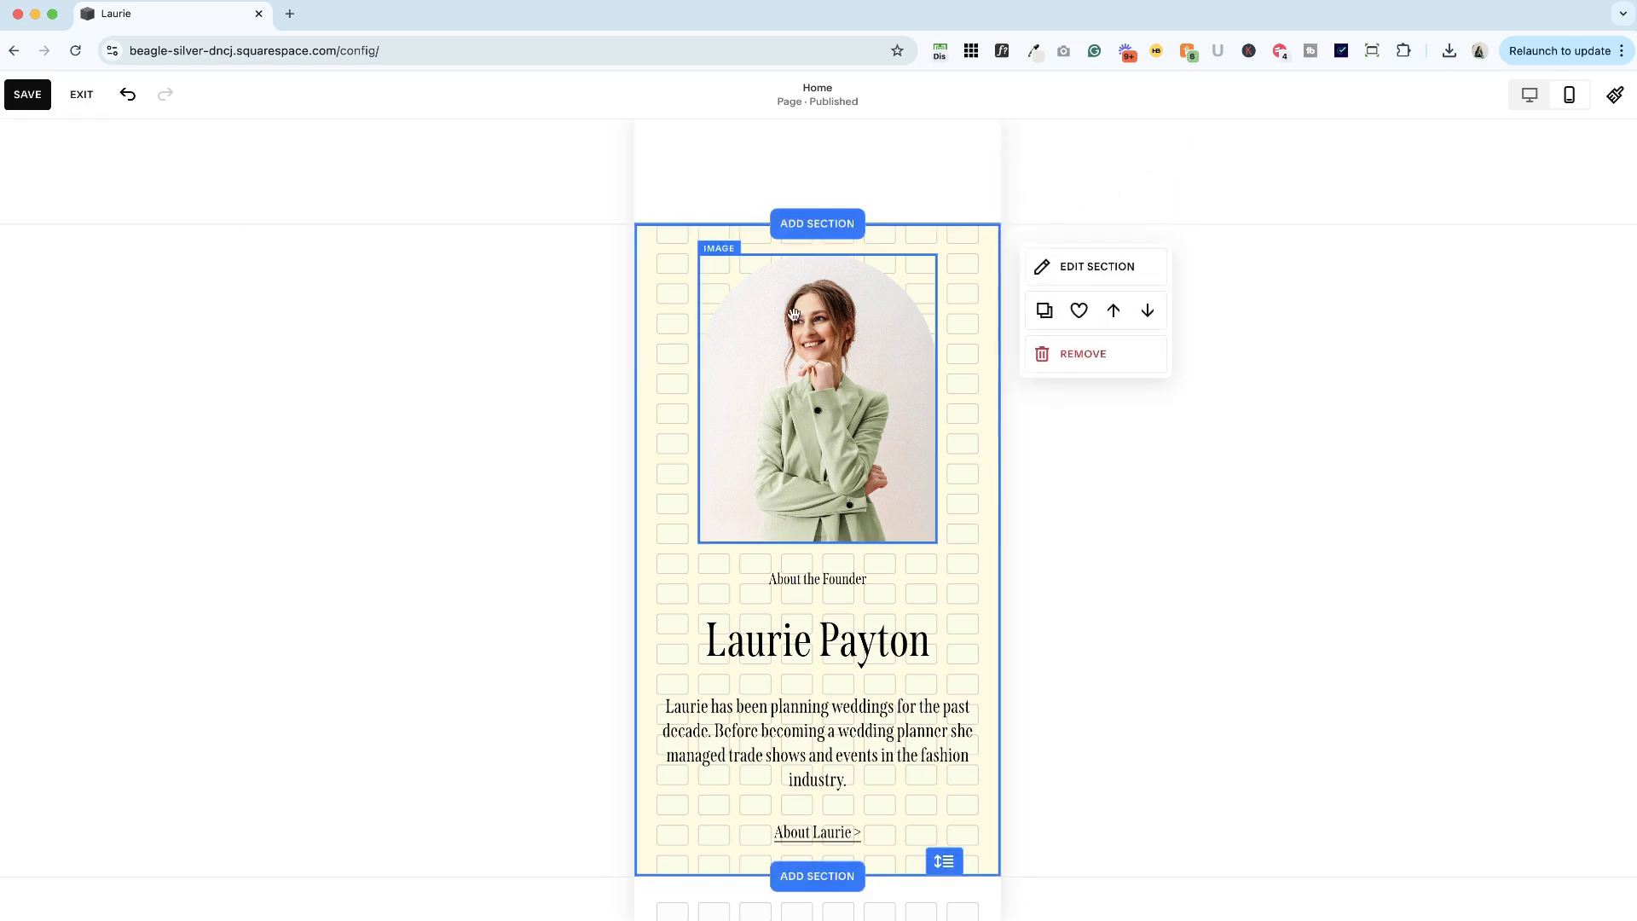
mouse_move(818, 538)
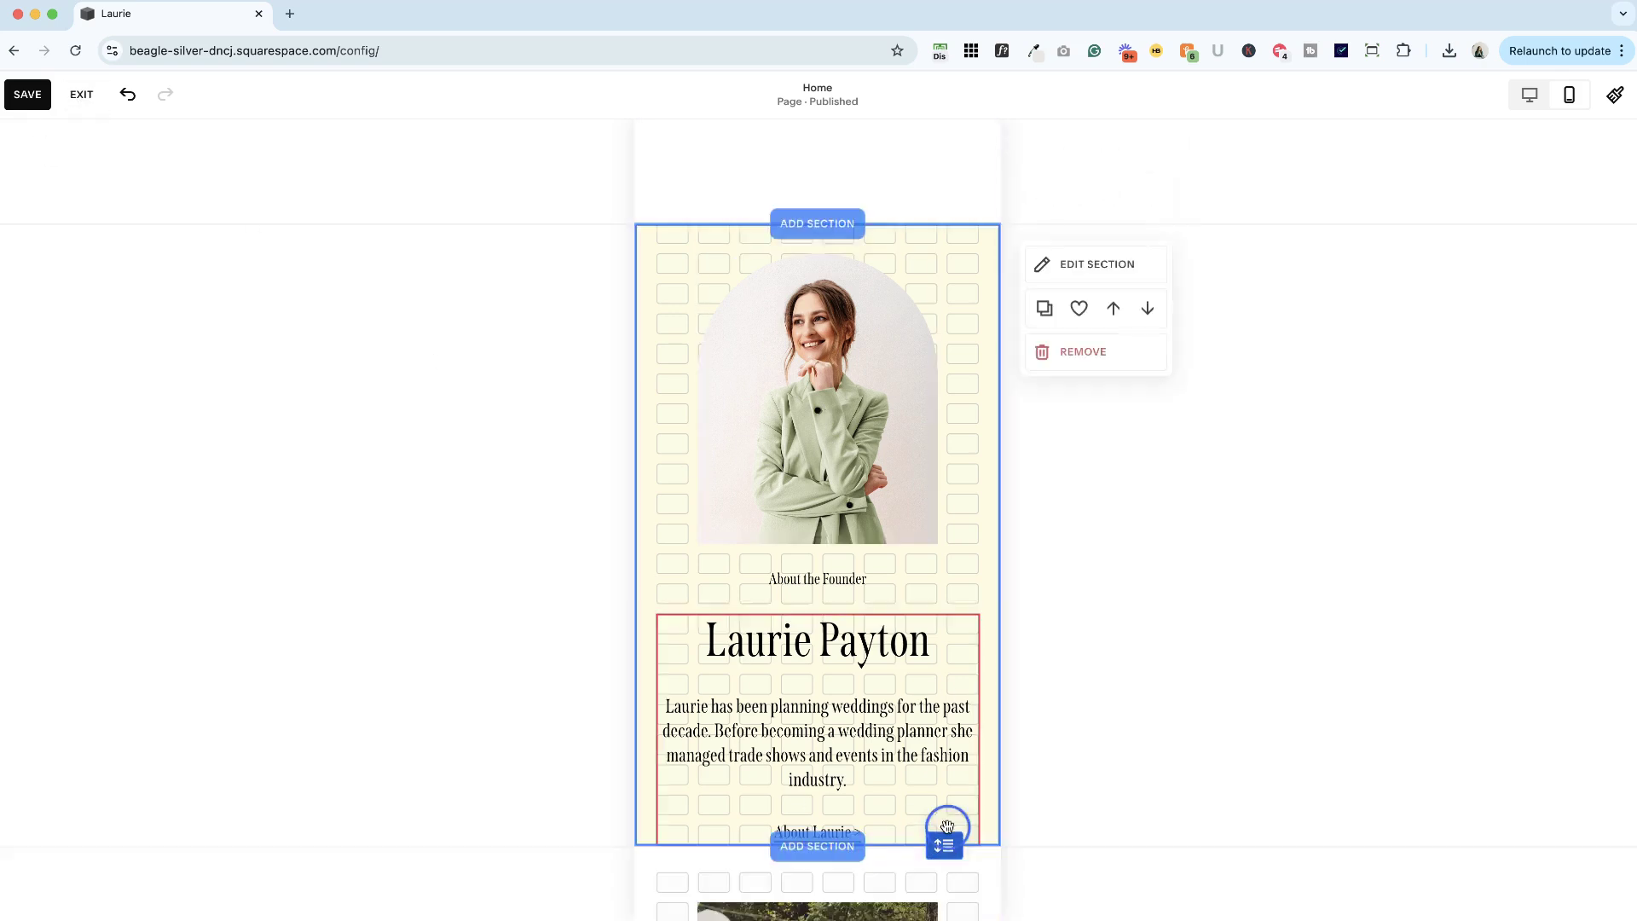
mouse_move(944, 890)
left_mouse_down()
mouse_move(948, 850)
mouse_move(948, 871)
left_mouse_up()
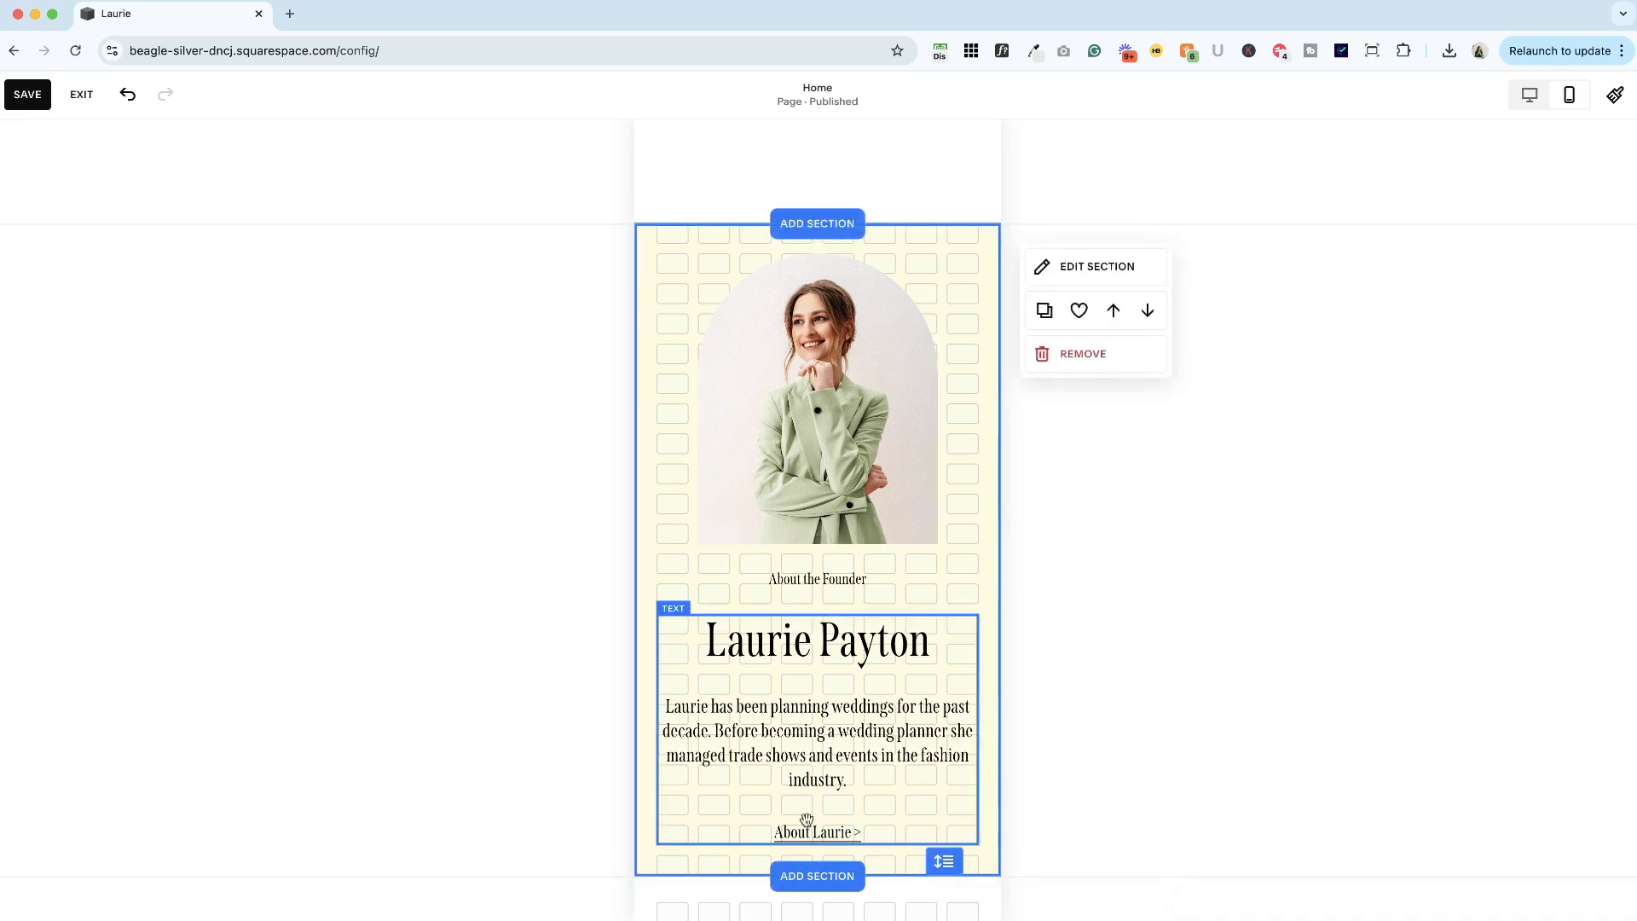